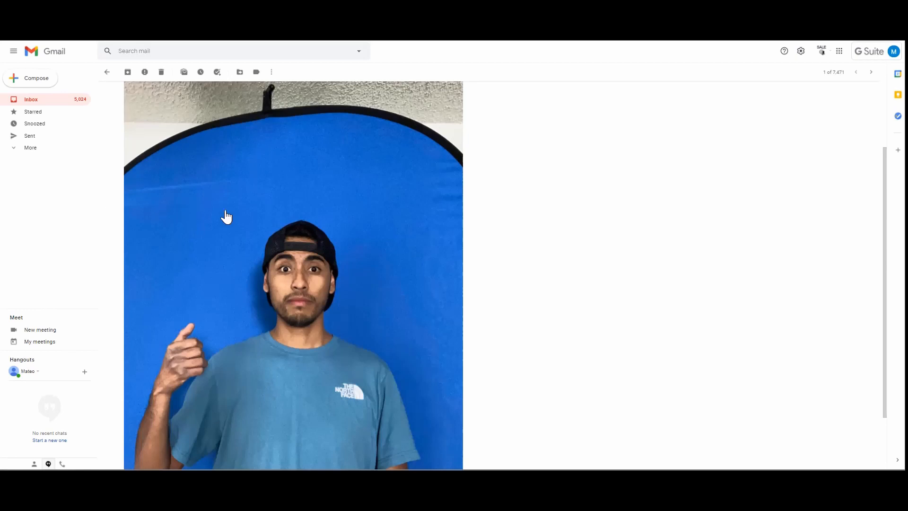
scroll(263, 253, "down", 2)
scroll(263, 253, "up", 3)
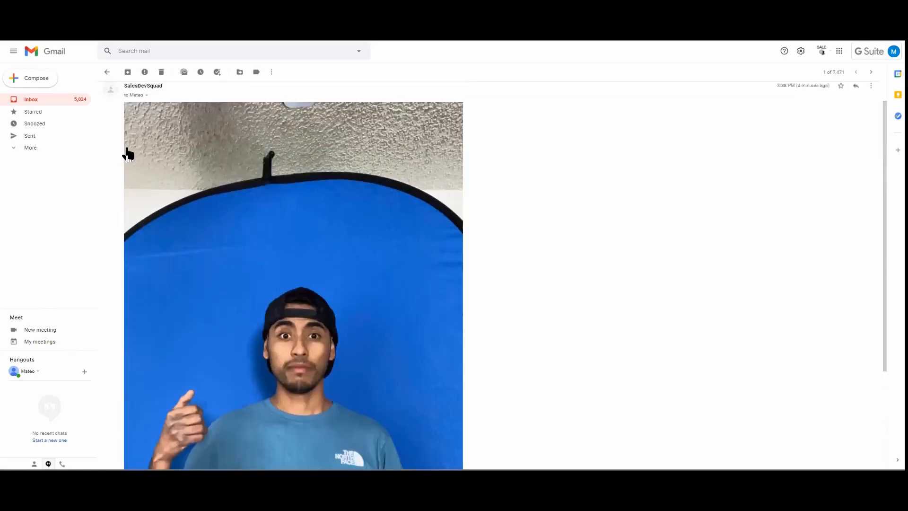
scroll(325, 278, "down", 2)
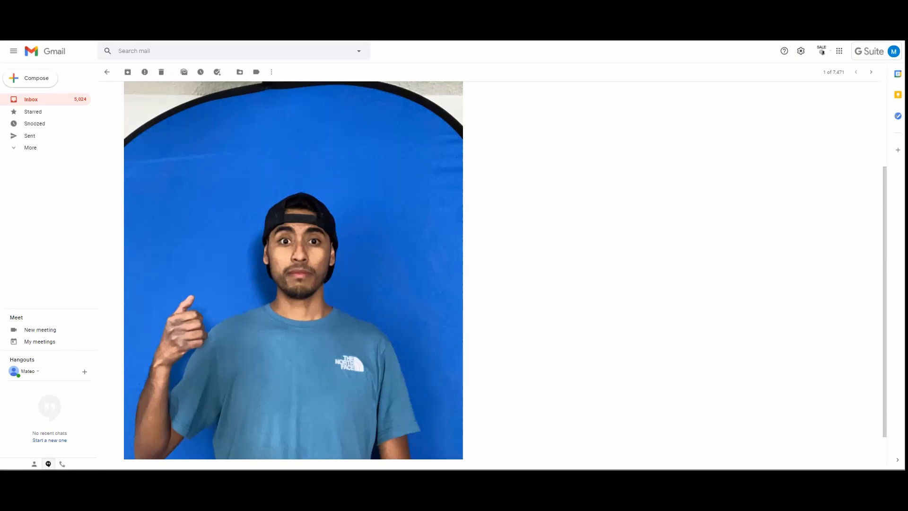
Switch to remove.bg, upload the portrait shot against the blue backdrop, and download the preview-size image with its background removed
left_click(378, 26)
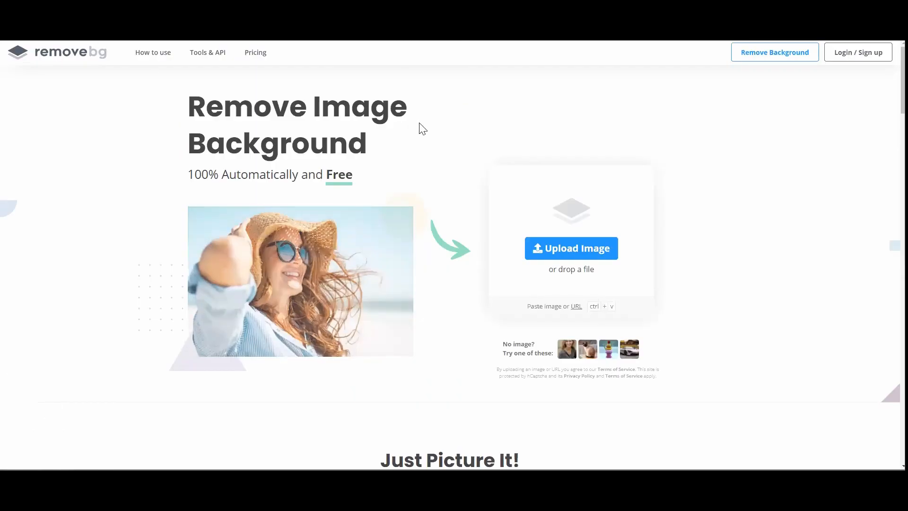
left_click_drag(52, 481, 562, 248)
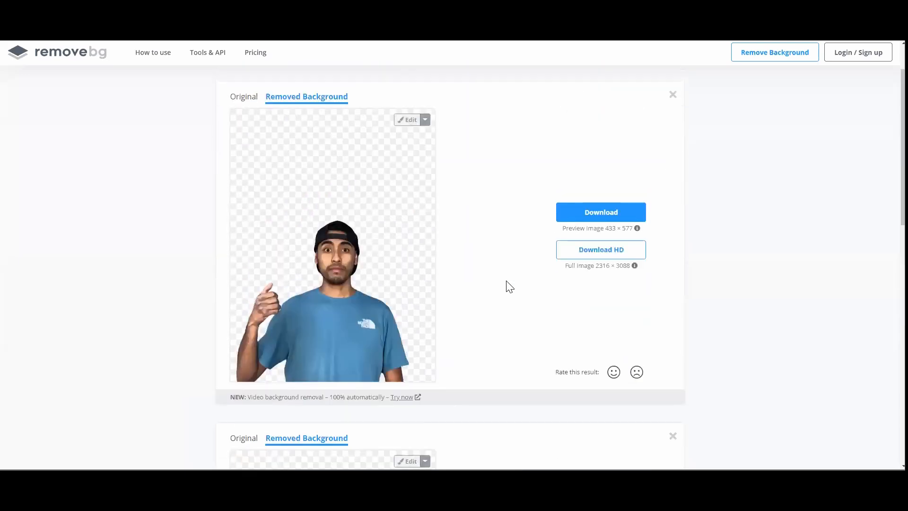
left_click(595, 210)
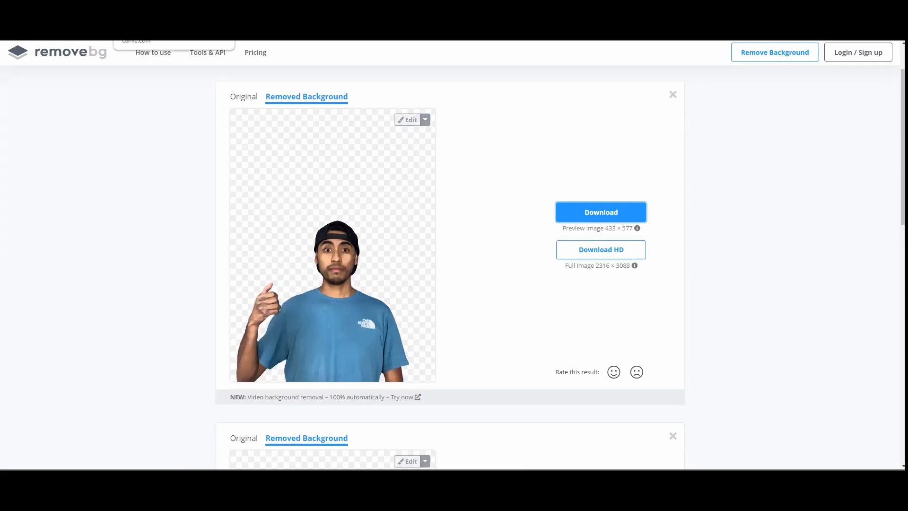
Switch to Canva, search for "instagram post" and create a blank Instagram post
left_click(157, 9)
left_click(647, 57)
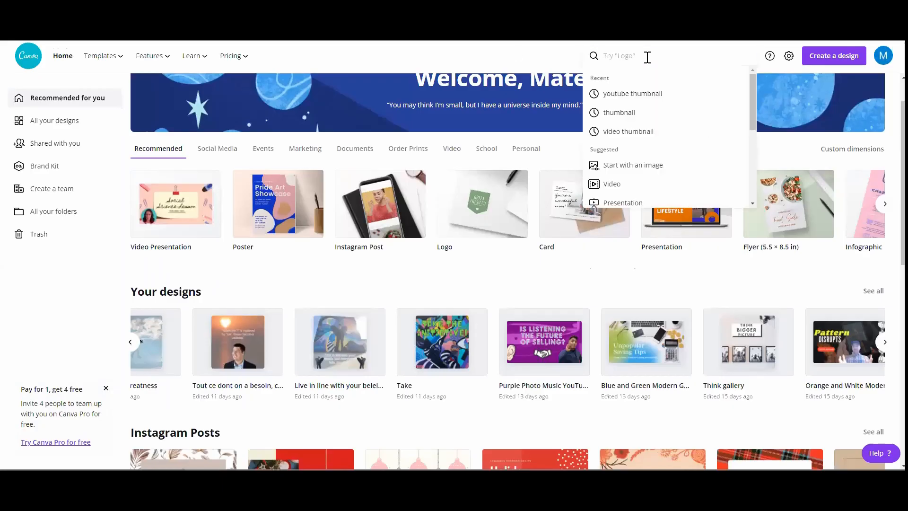
type("instagram post")
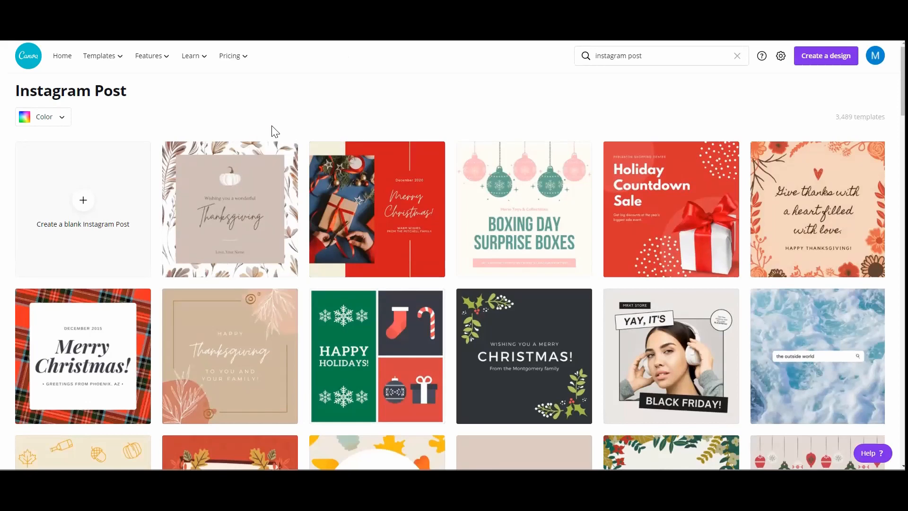
scroll(255, 198, "down", 3)
scroll(142, 208, "up", 3)
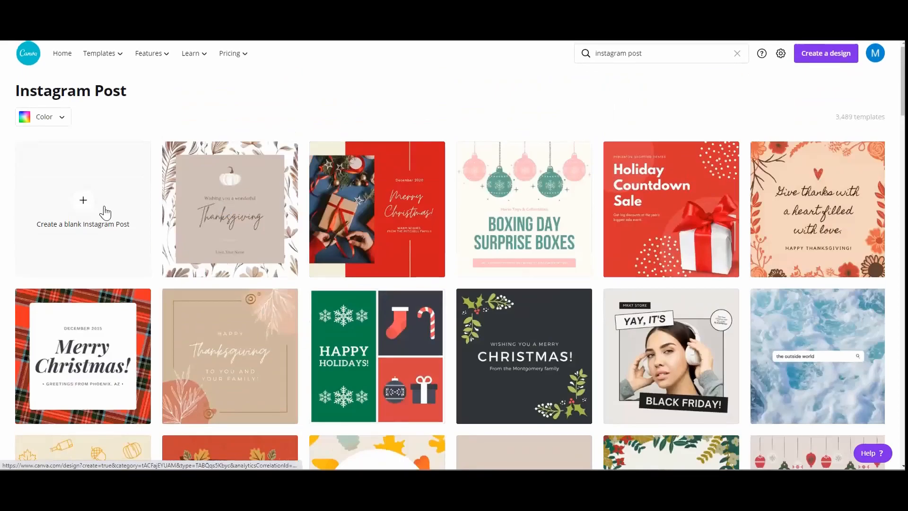
left_click(91, 206)
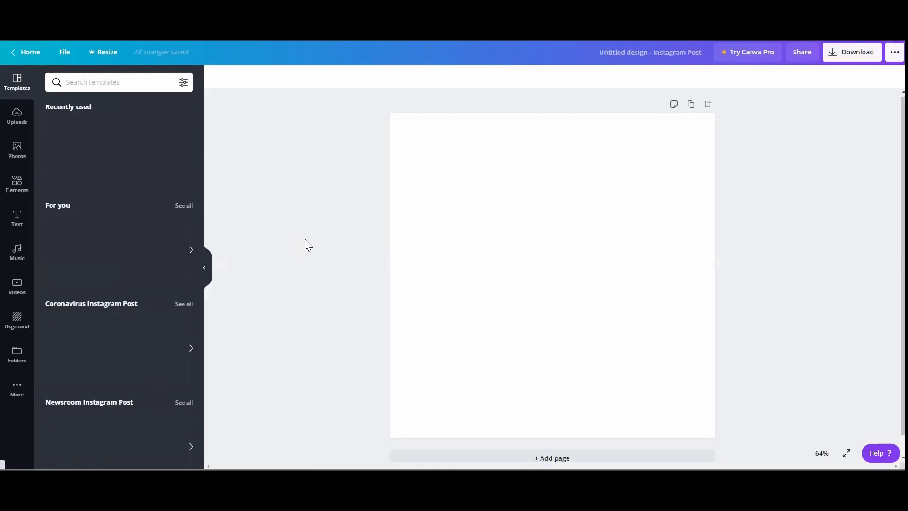
scroll(163, 251, "down", 1)
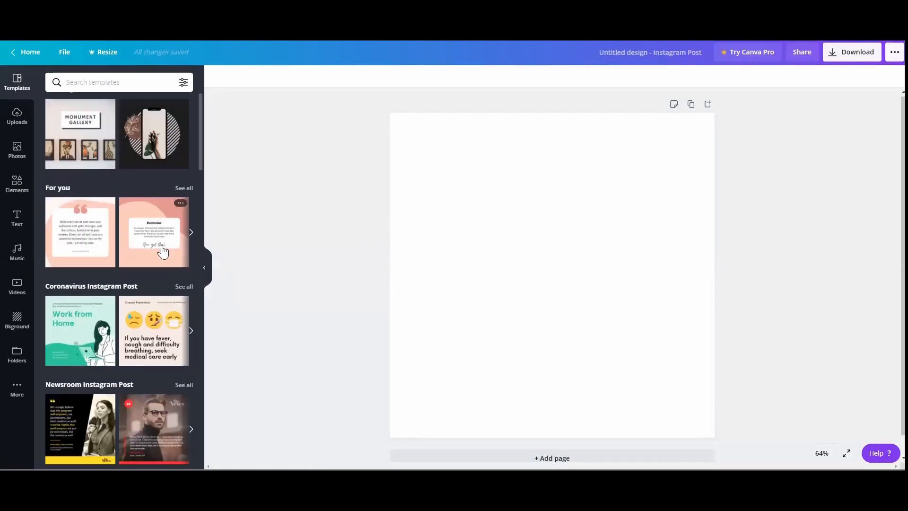
scroll(163, 251, "down", 2)
scroll(159, 251, "up", 3)
left_click(113, 83)
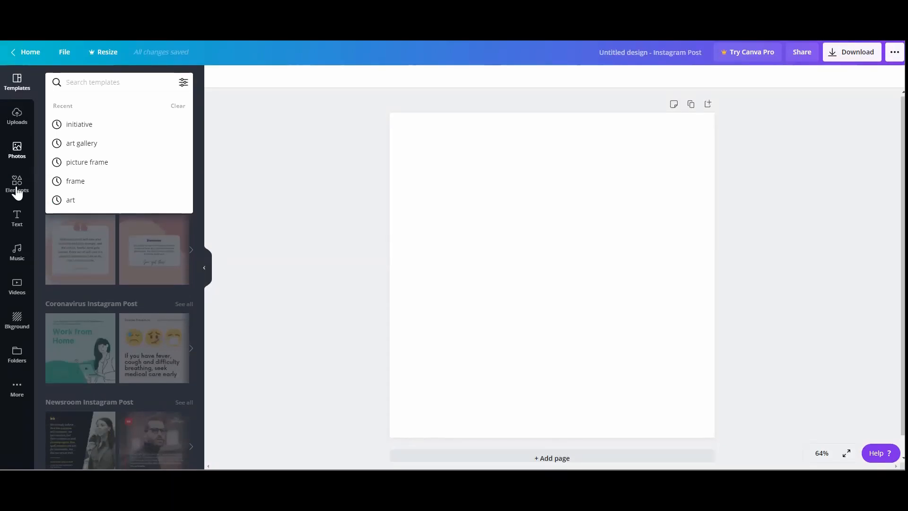
Search the photo library for "construction" and add the free photo of the worker in an orange vest beside a cement truck
left_click(15, 153)
left_click(84, 79)
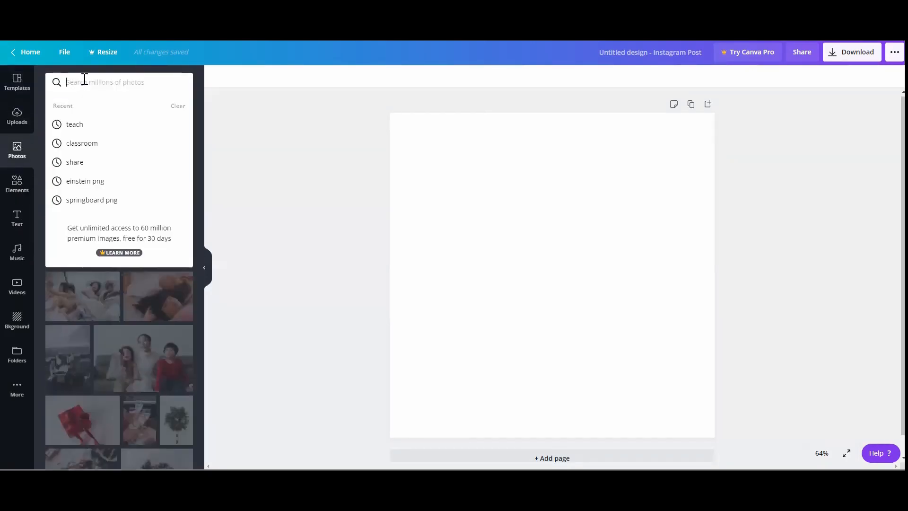
type("construction")
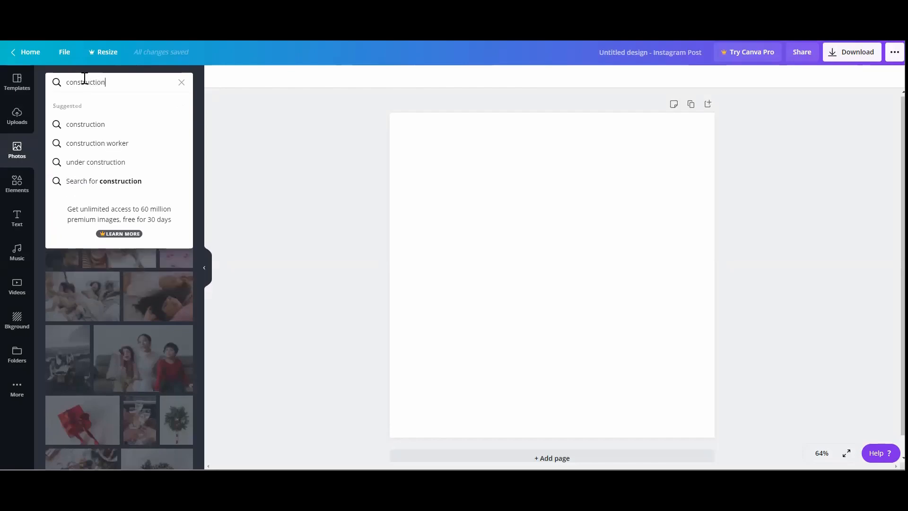
key("Return")
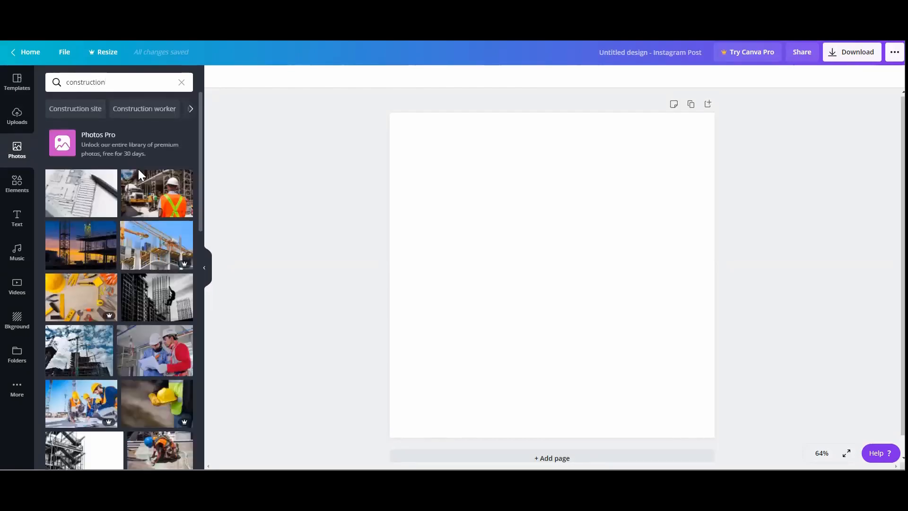
left_click(156, 196)
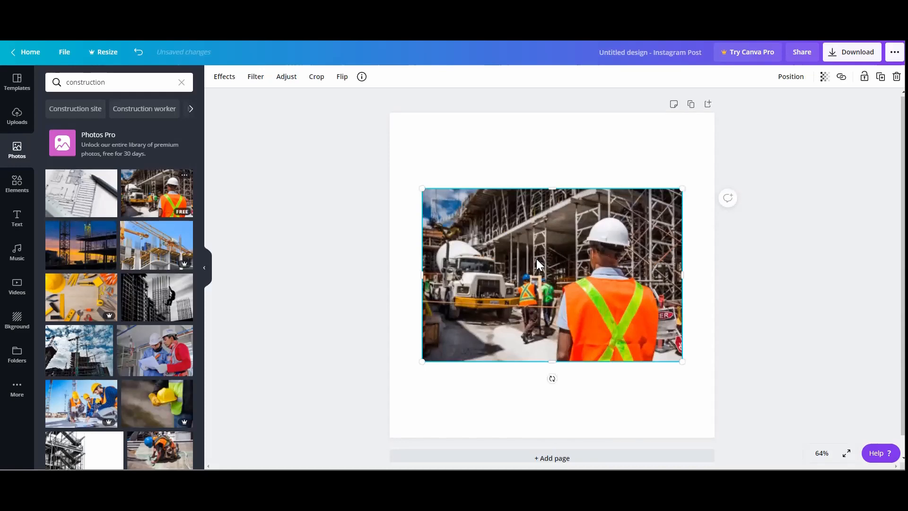
Align the construction photo with the page's upper-left corner and enlarge it until it covers the whole page
left_click_drag(536, 259, 504, 182)
left_click_drag(650, 286, 878, 438)
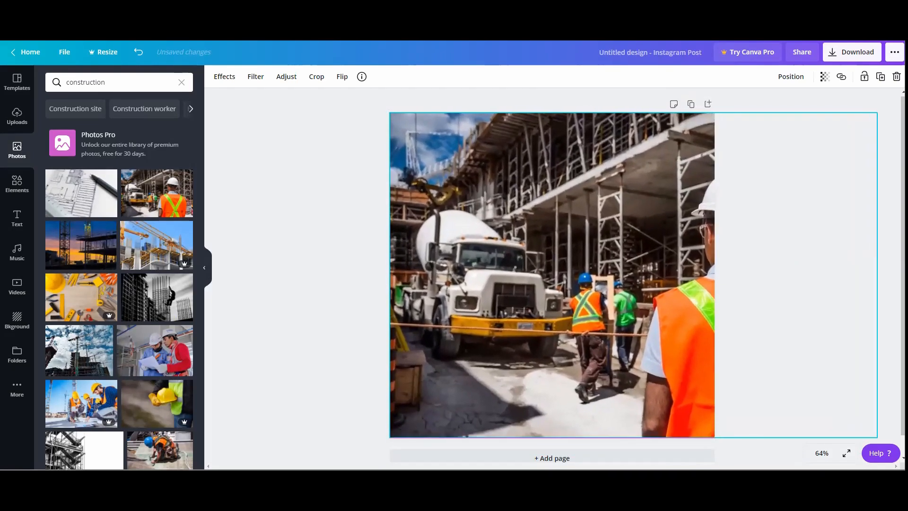
left_click(296, 223)
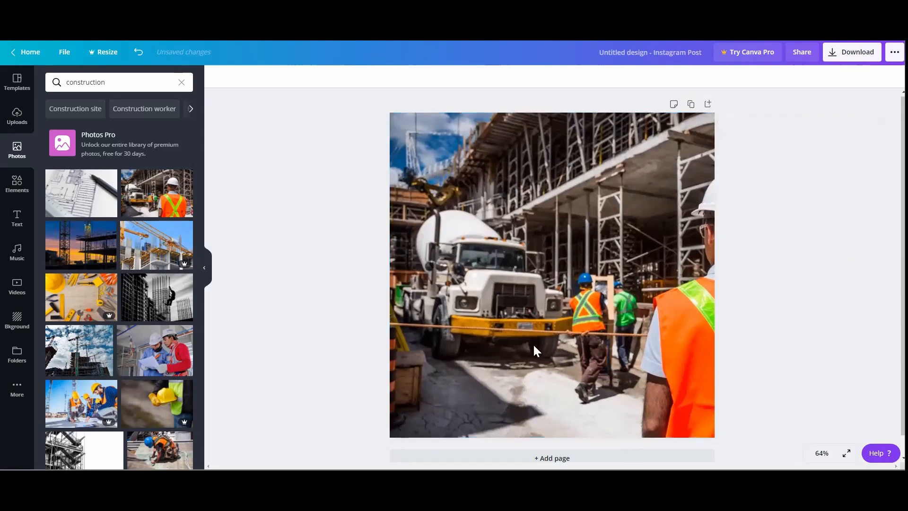
Set the construction photo as the page background and shift its crop so the truck and part of the worker are in frame
left_click(533, 344)
left_click(509, 337)
left_click(522, 254)
left_click(523, 256)
double_click(488, 238)
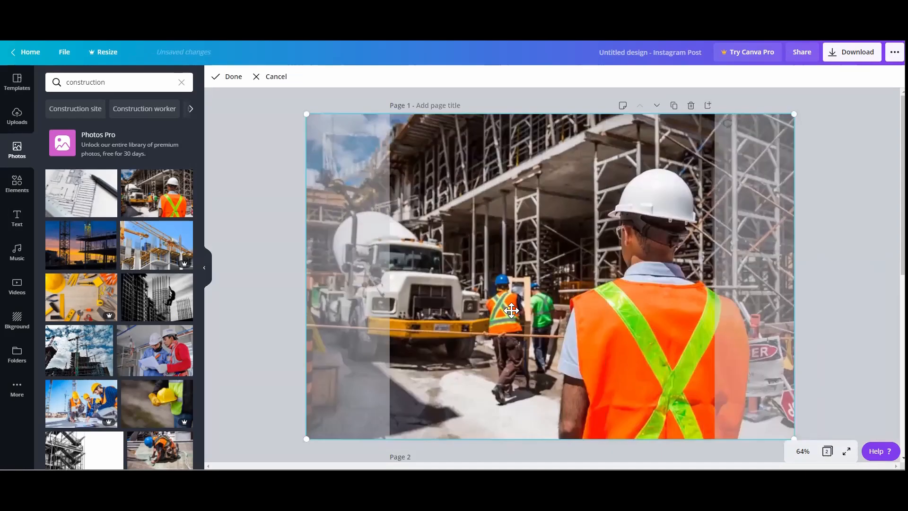
left_click_drag(514, 312, 563, 317)
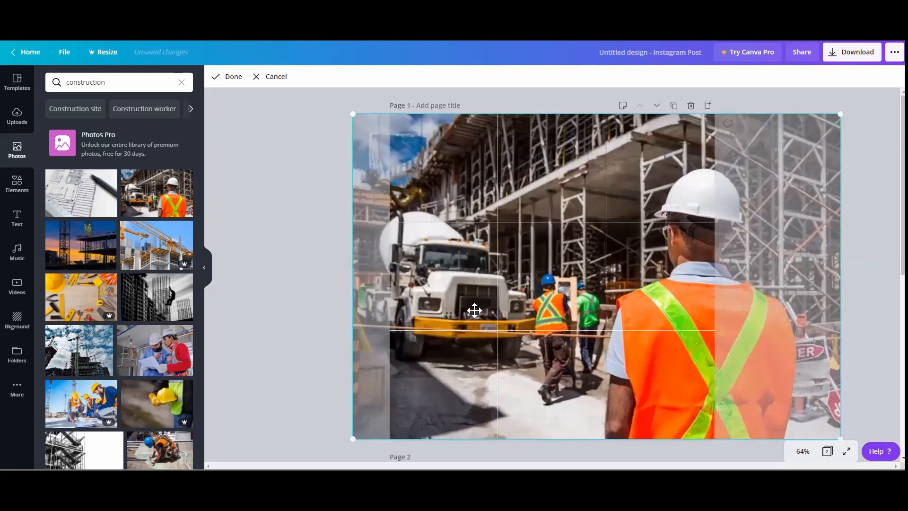
left_click_drag(483, 315, 494, 316)
left_click(310, 289)
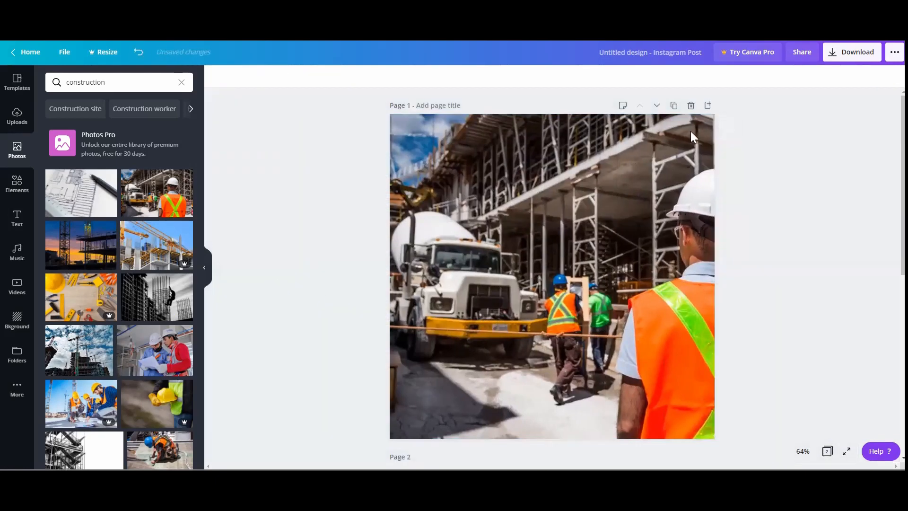
Delete the blank second page and leave the background photo's crop as it is
double_click(536, 156)
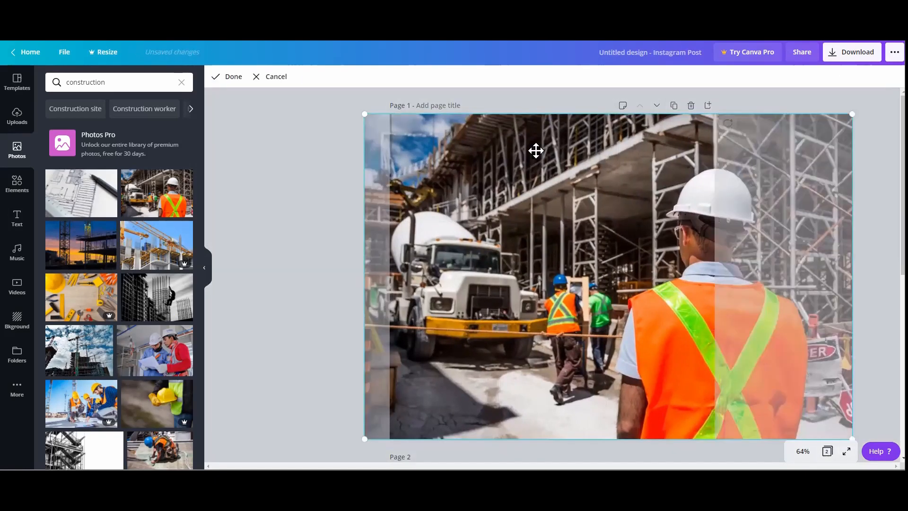
key("Escape")
scroll(694, 299, "down", 5)
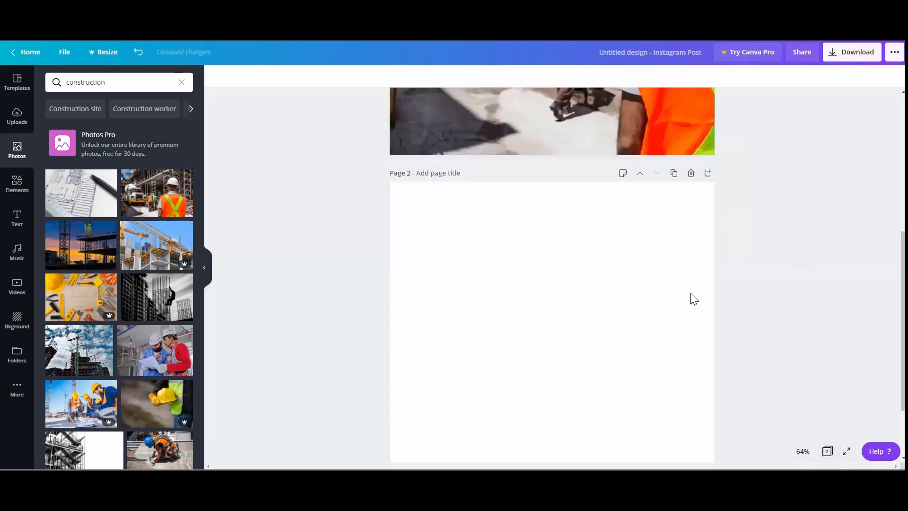
left_click(691, 173)
left_click(539, 221)
double_click(539, 220)
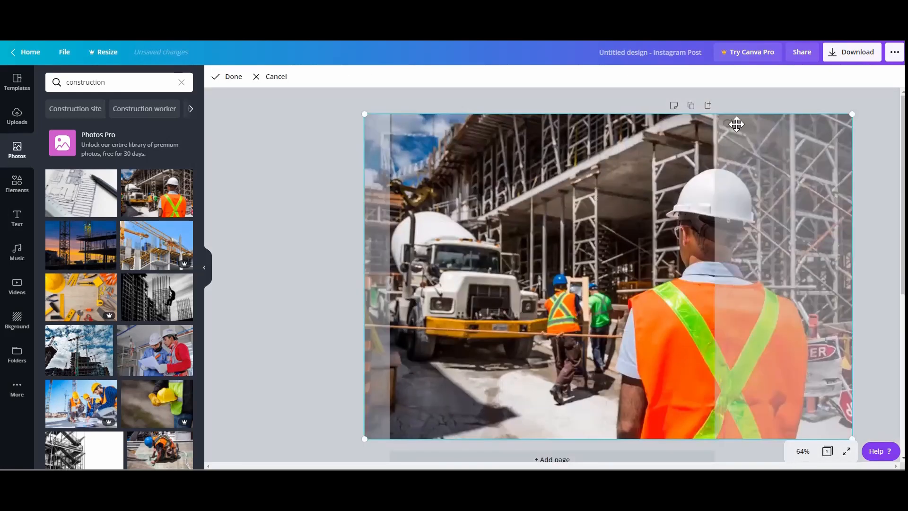
left_click(758, 94)
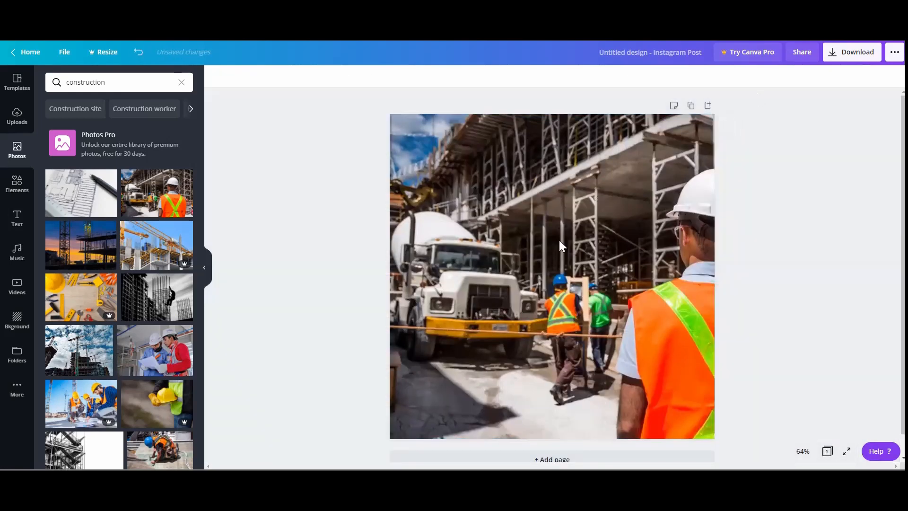
Set the background photo's transparency to 37
left_click(535, 222)
left_click(857, 76)
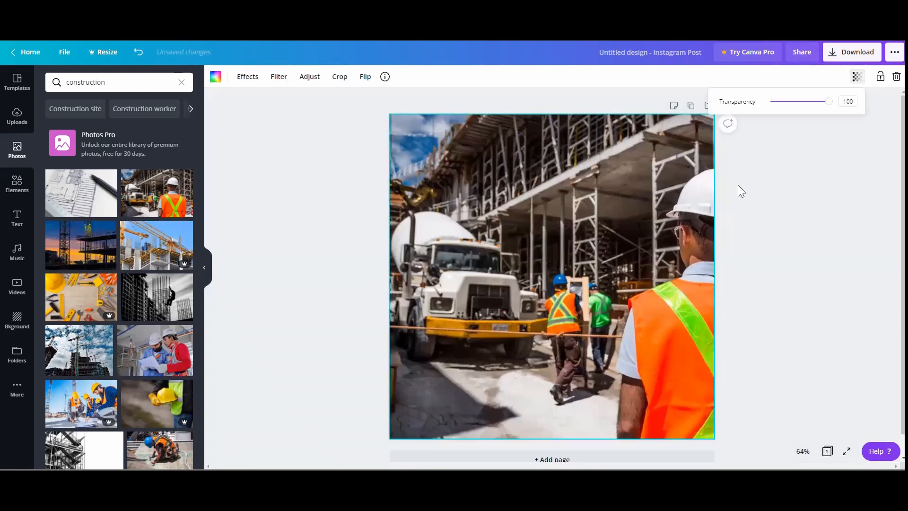
left_click_drag(829, 101, 786, 112)
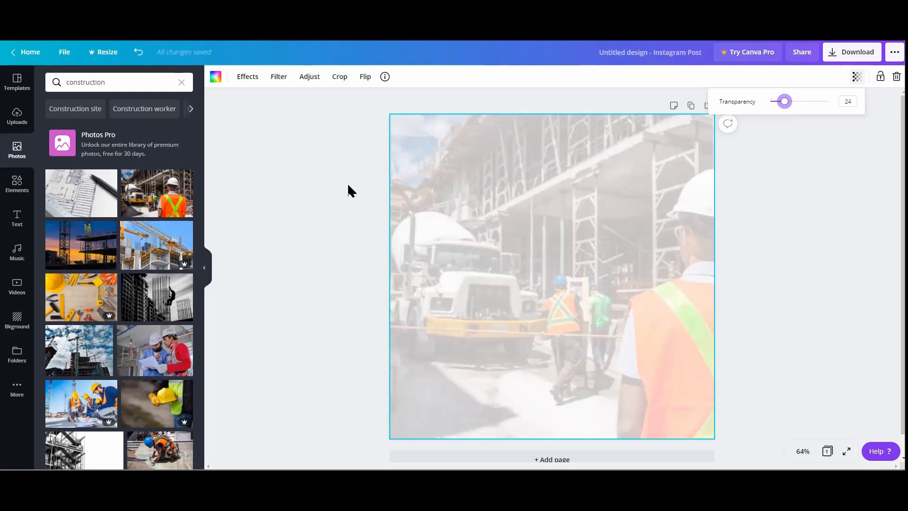
left_click(794, 102)
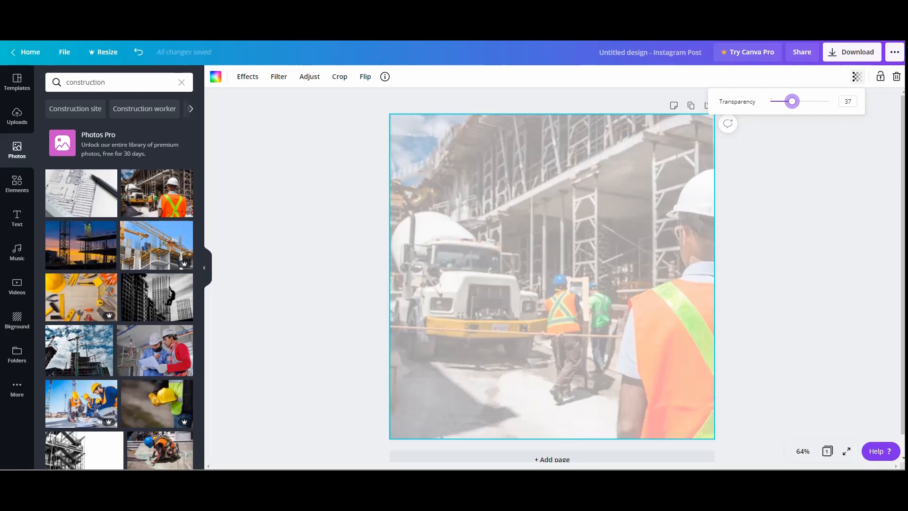
Upload the cut-out portrait, add it to the page, enlarge it and rest it on the page's lower edge near the centre
left_click_drag(43, 435, 118, 309)
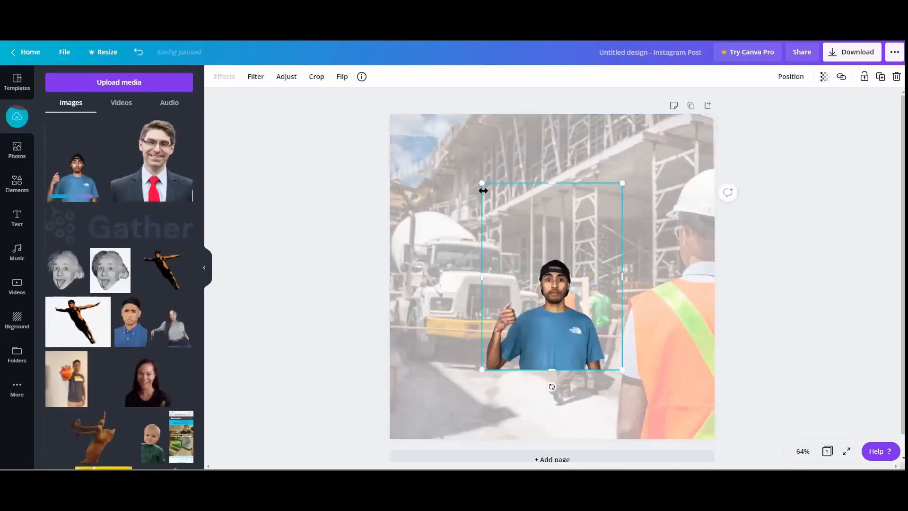
left_click_drag(481, 183, 392, 122)
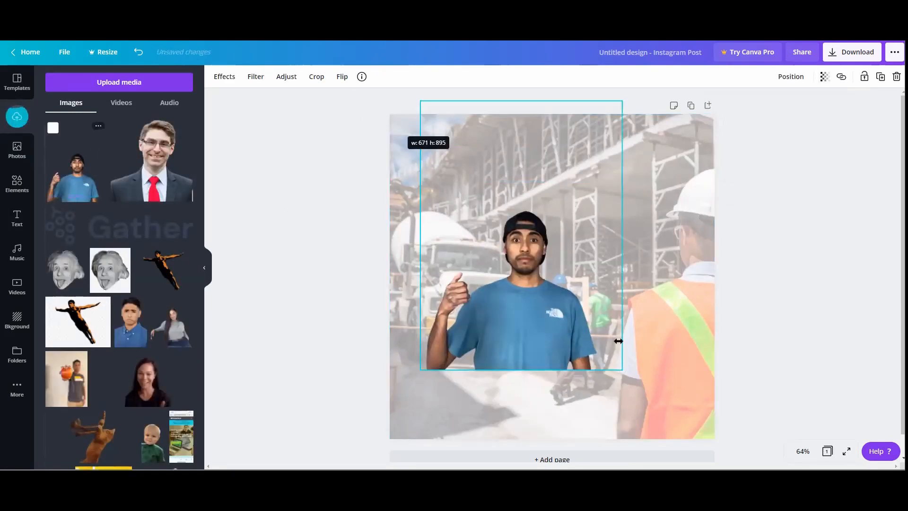
left_click_drag(575, 325, 576, 399)
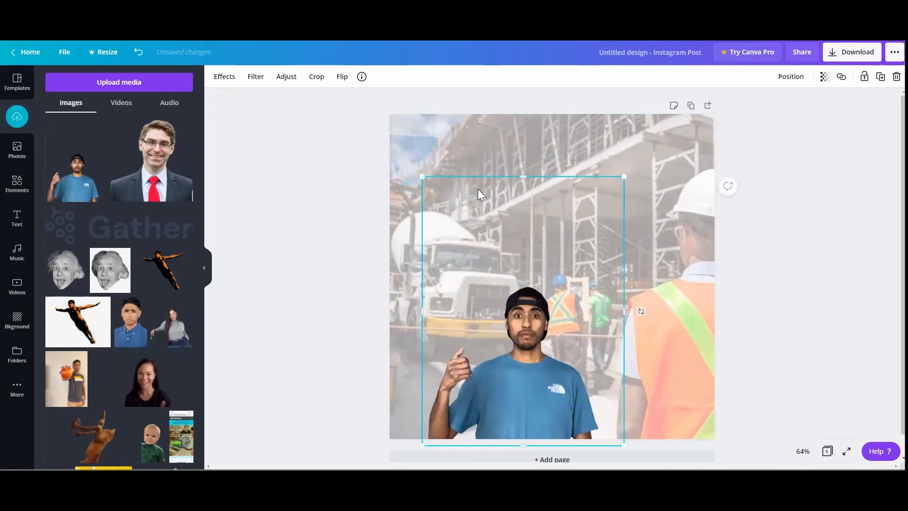
mouse_move(424, 176)
left_mouse_down()
mouse_move(324, 115)
mouse_move(418, 166)
left_mouse_up()
left_click_drag(548, 363, 582, 353)
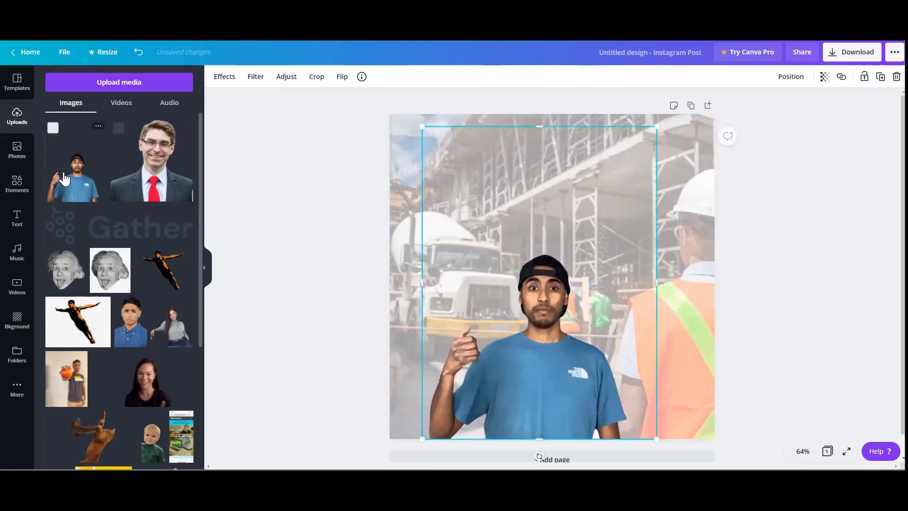
Search the elements for "hammer" and add the free upright hammer with a grey head and yellow handle
left_click(24, 198)
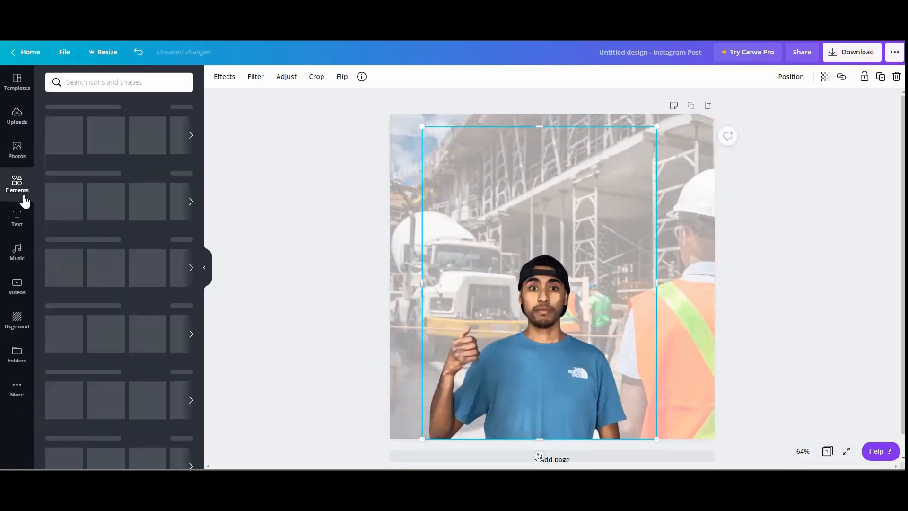
left_click(103, 82)
type("hammer")
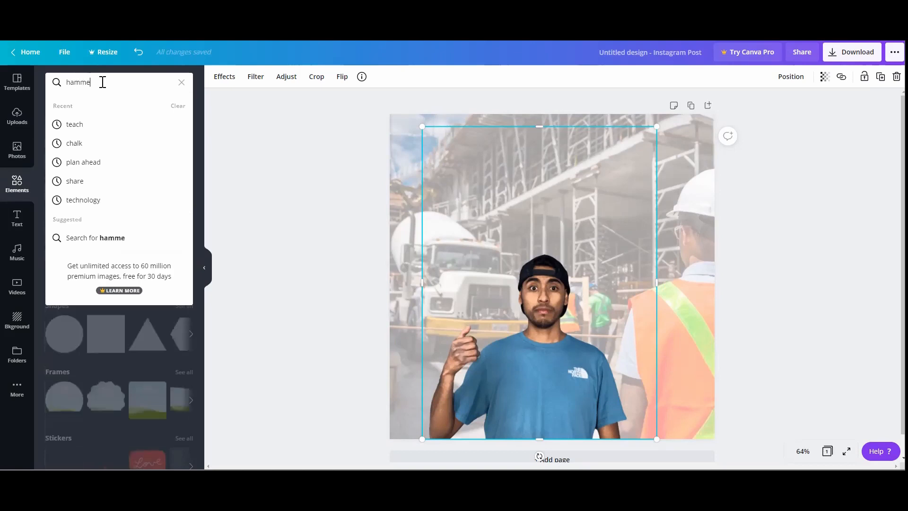
key("Return")
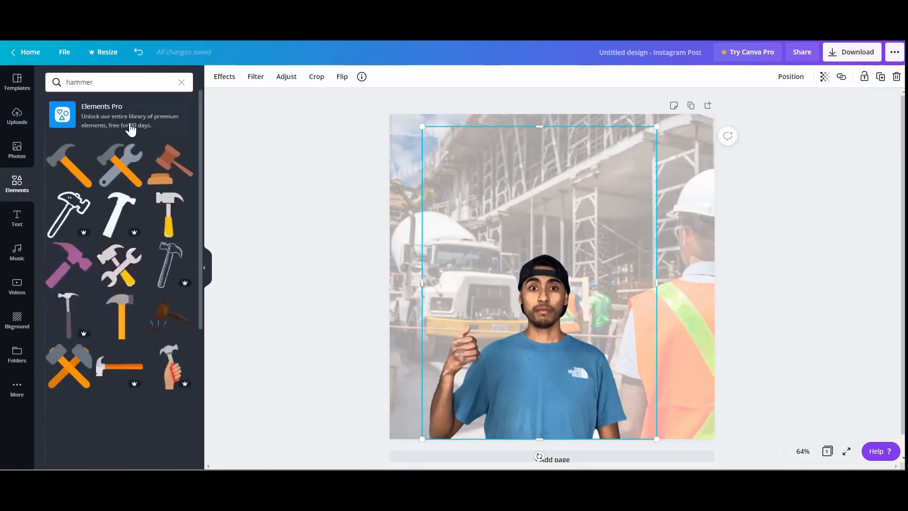
left_click(168, 214)
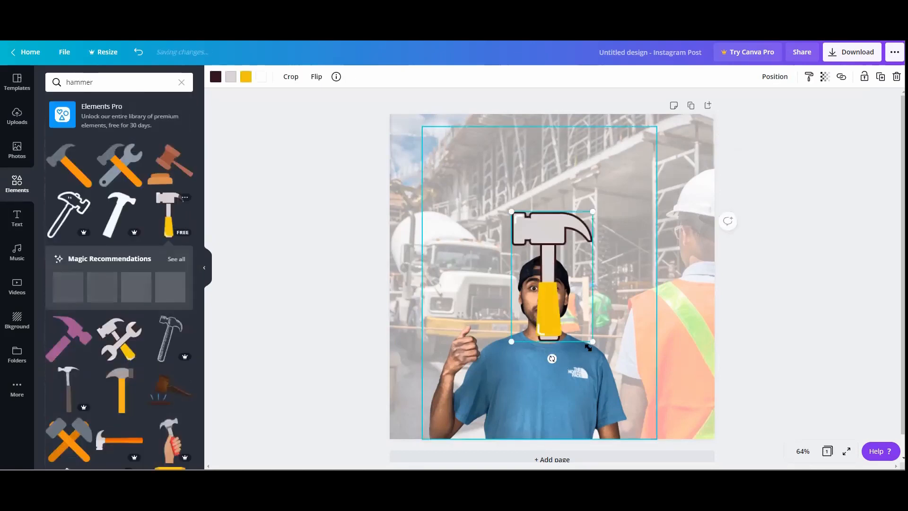
Shrink and tilt the hammer, place it over the raised fist, and send it one layer back behind the portrait
left_click_drag(593, 342, 579, 316)
left_click_drag(535, 294, 453, 363)
left_click(317, 310)
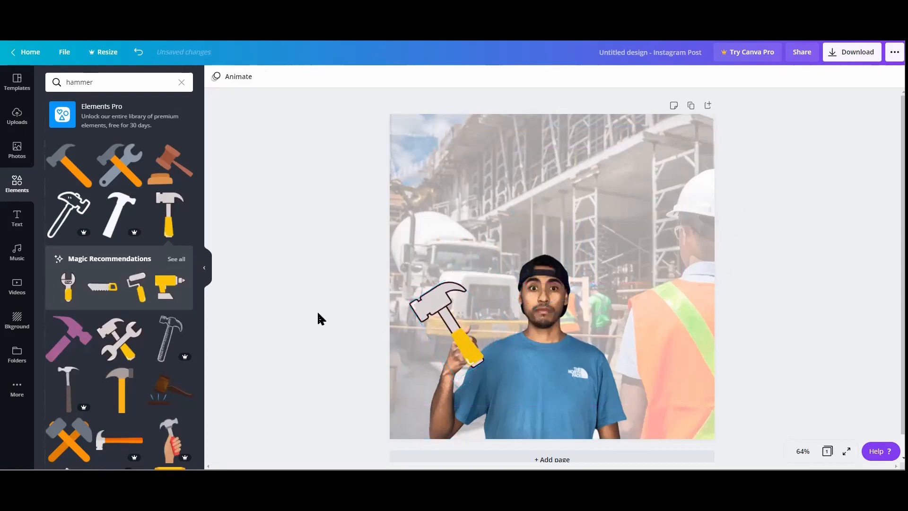
left_click(474, 346)
right_click(473, 346)
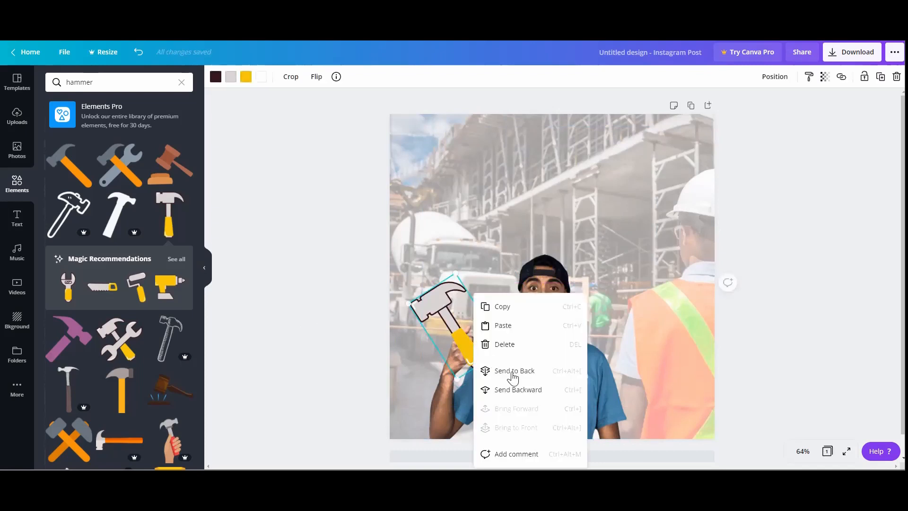
left_click(516, 389)
left_click(333, 347)
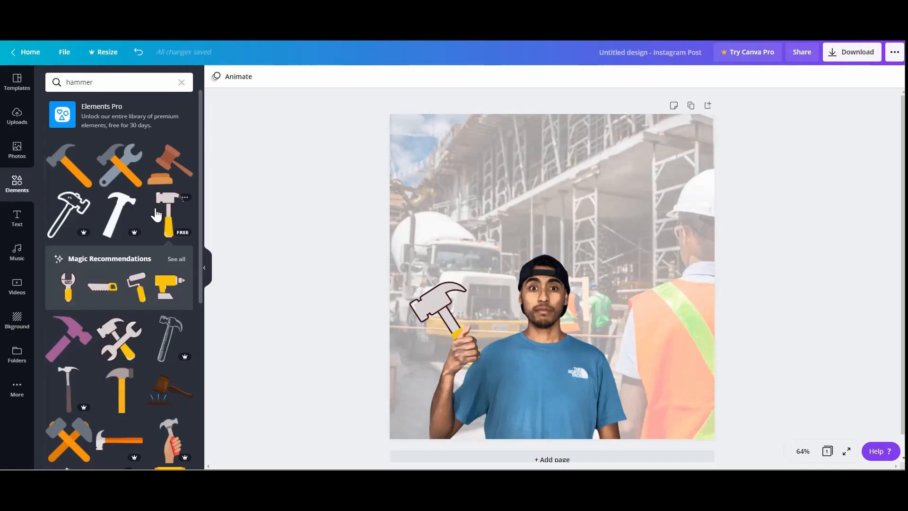
Search the elements for "helmet", add the free yellow hard hat and shrink it to sit on the portrait's head
left_click(93, 83)
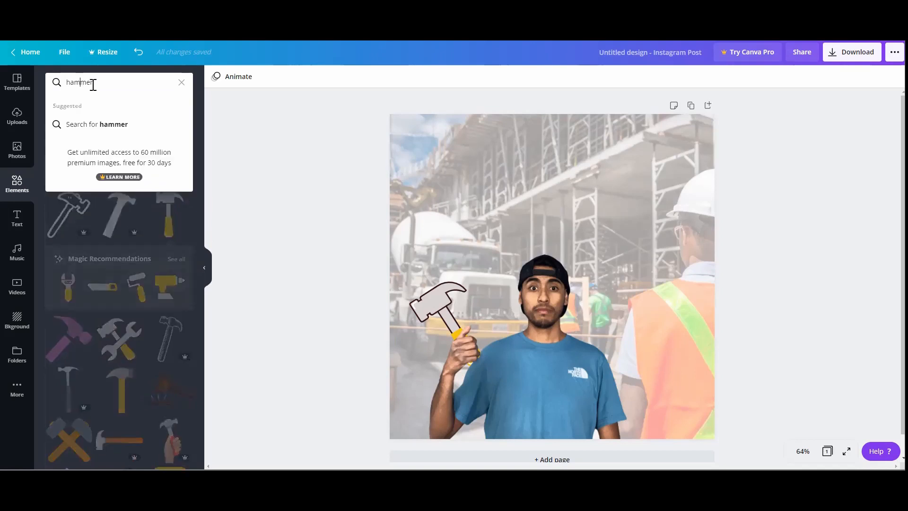
double_click(93, 84)
type("helmet")
key("Return")
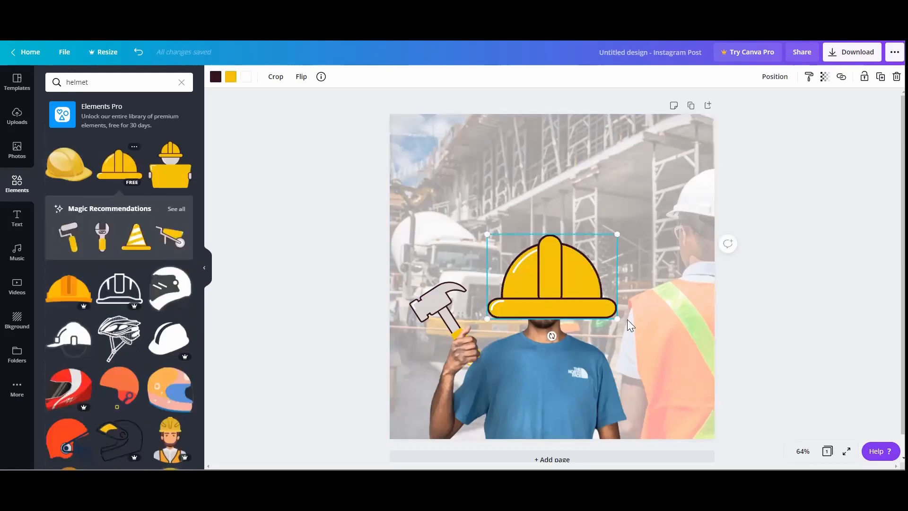
left_click_drag(617, 319, 570, 292)
mouse_move(507, 266)
left_mouse_down()
mouse_move(532, 248)
mouse_move(522, 257)
left_mouse_up()
left_click(473, 243)
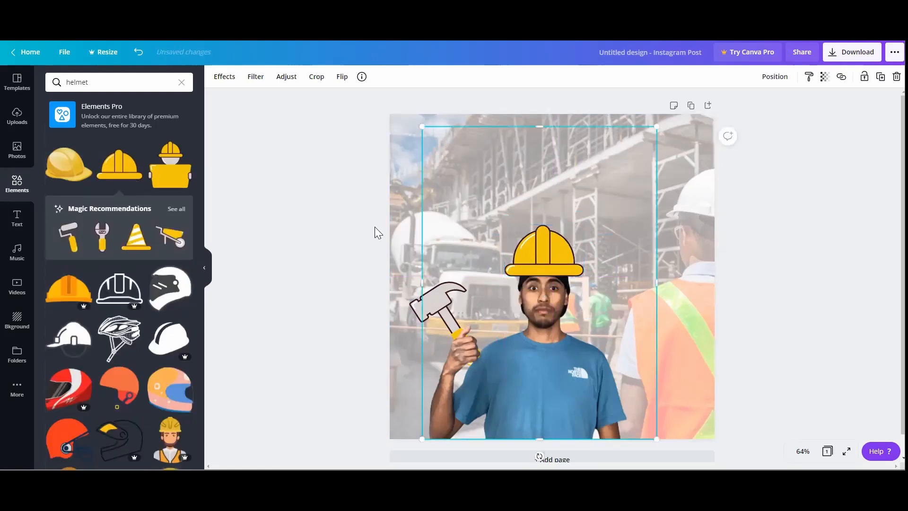
Search the elements for "vest", add the free orange vest with yellow stripes and place it over the portrait's torso
left_click(129, 87)
key("ctrl+a")
type("b")
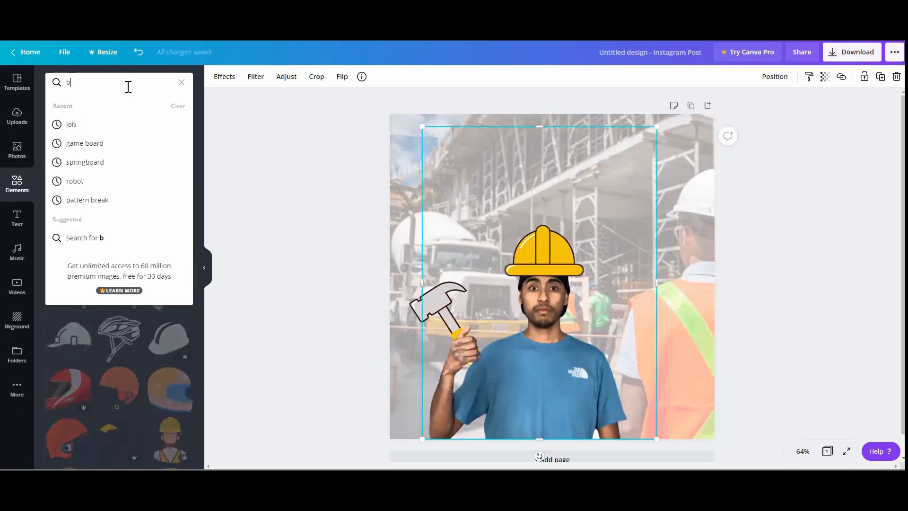
key("BackSpace")
type("vest")
key("Return")
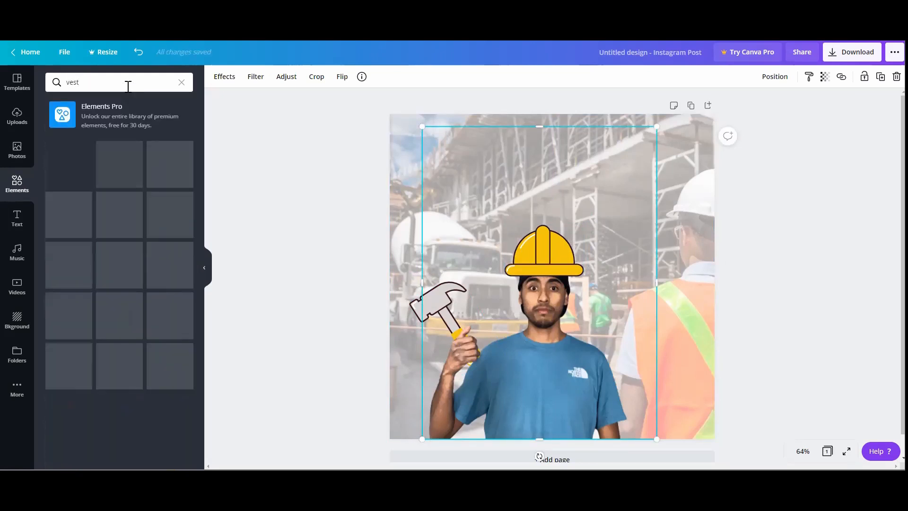
left_click(86, 173)
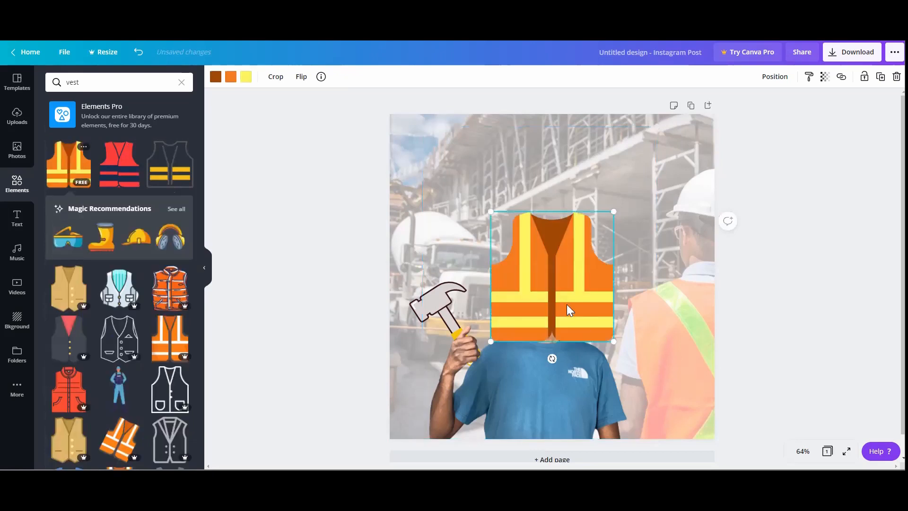
left_click_drag(567, 304, 561, 413)
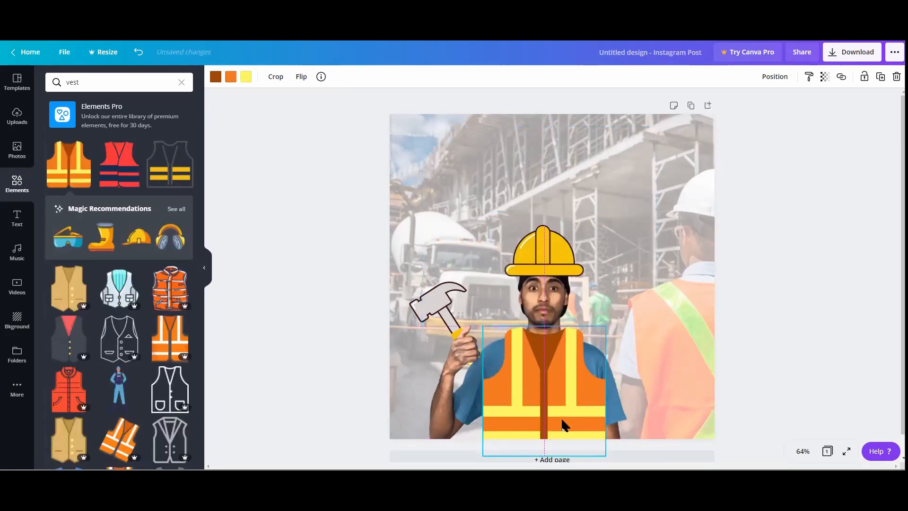
left_click(842, 276)
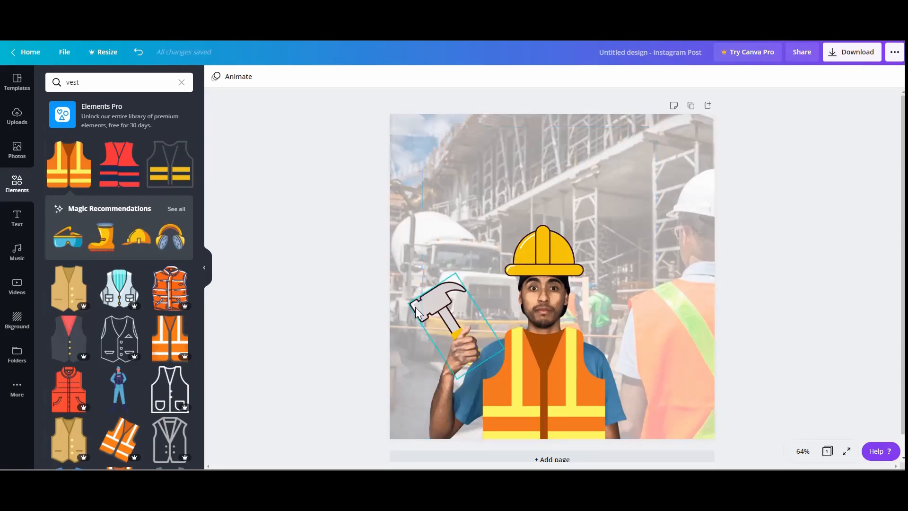
Add the "RODEO" text style at the page's upper part and replace its wording with "USE SOCIAL MEDIA AS A TOOL"
left_click(113, 84)
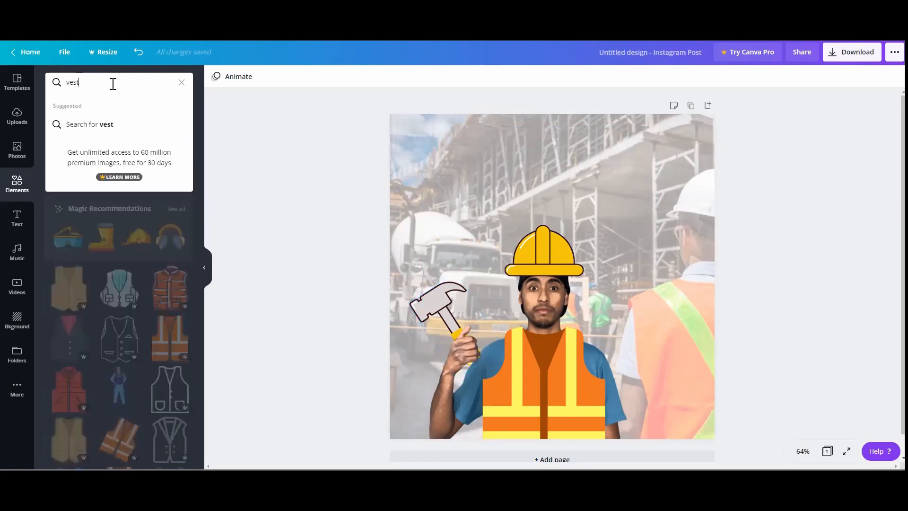
key("BackSpace")
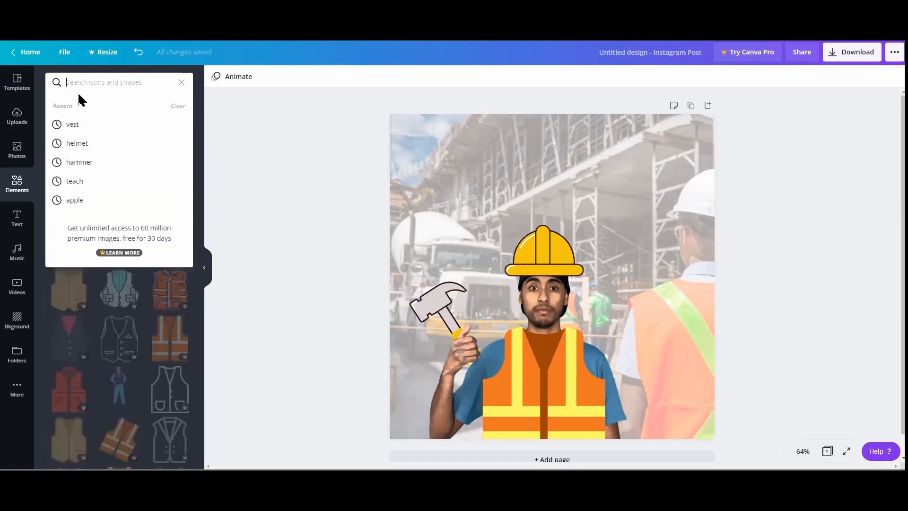
left_click(12, 218)
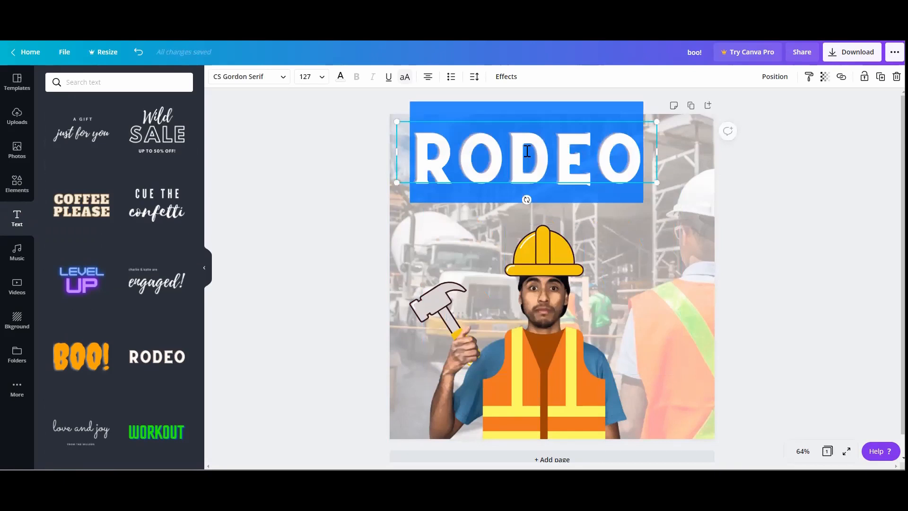
type("USE SOCIAL")
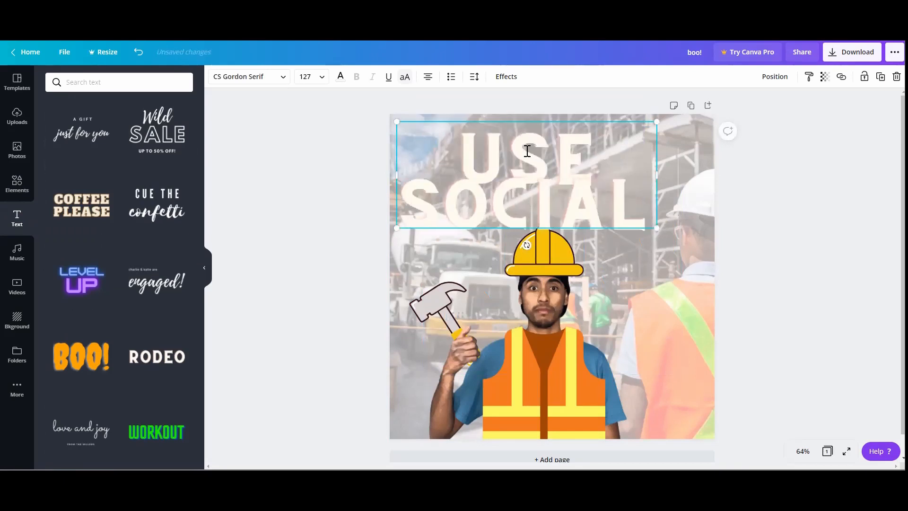
type(" MEDIA AS A TO")
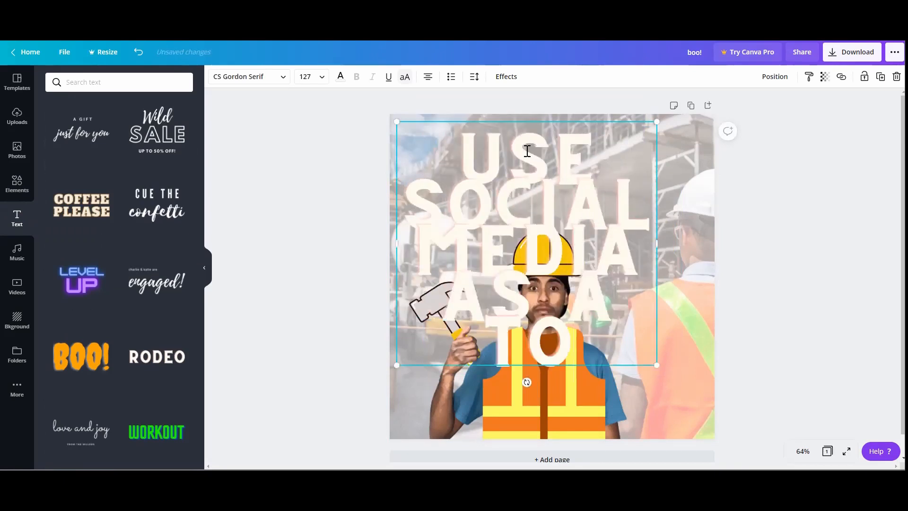
type("OL")
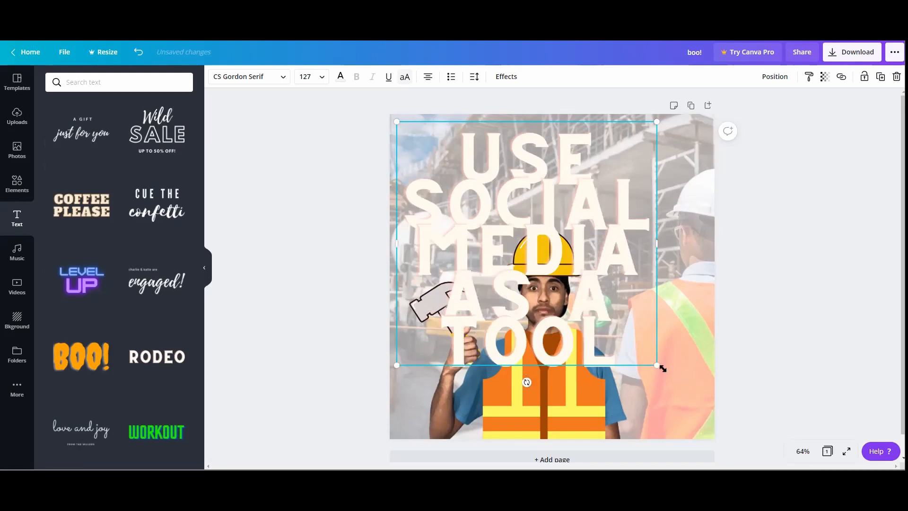
Widen the headline's text box towards the page's edge and set all of its text to font size 64
left_click_drag(664, 368, 708, 410)
left_click_drag(662, 386, 457, 136)
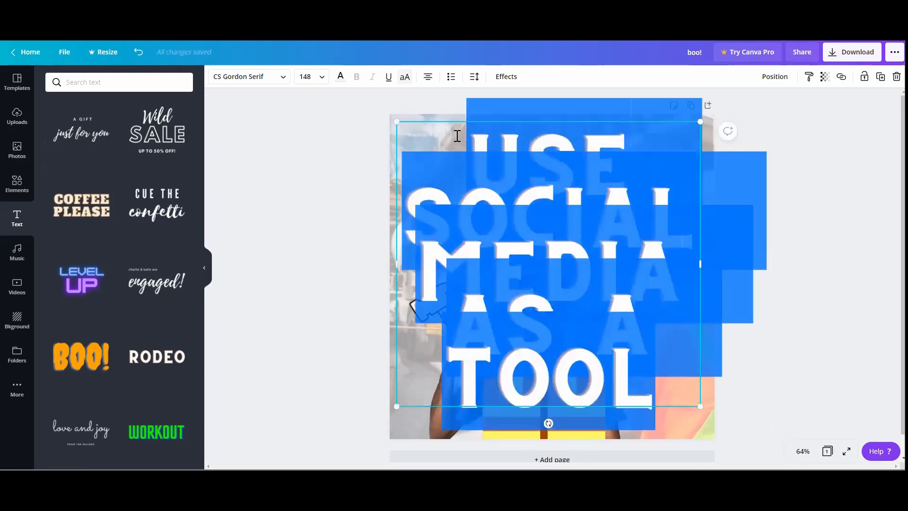
left_click(315, 77)
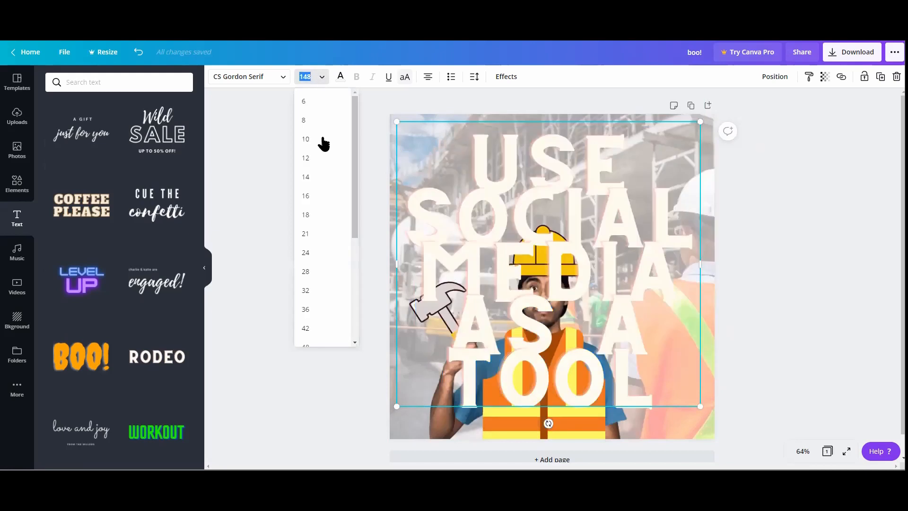
scroll(324, 259, "down", 2)
left_click(324, 260)
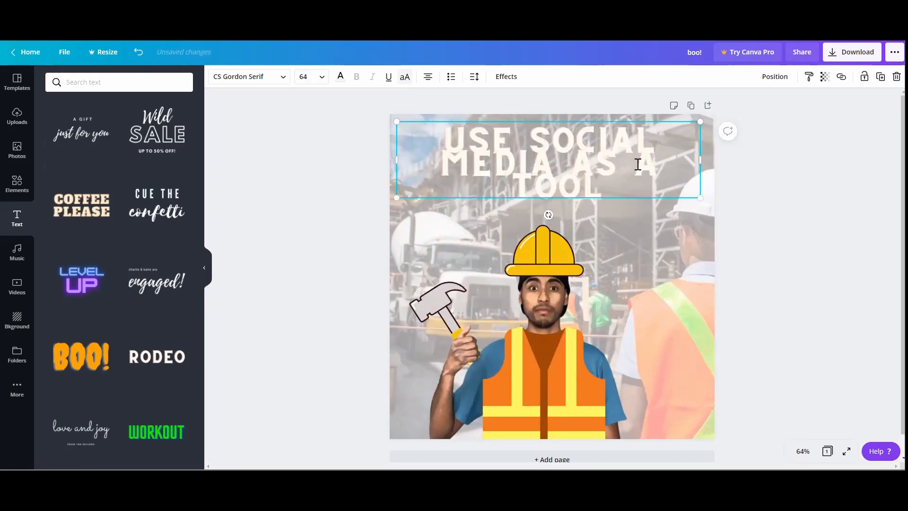
Delete the "USE SOCIAL MEDIA AS A TOOL" headline while keeping the portrait on the page
left_click(633, 196)
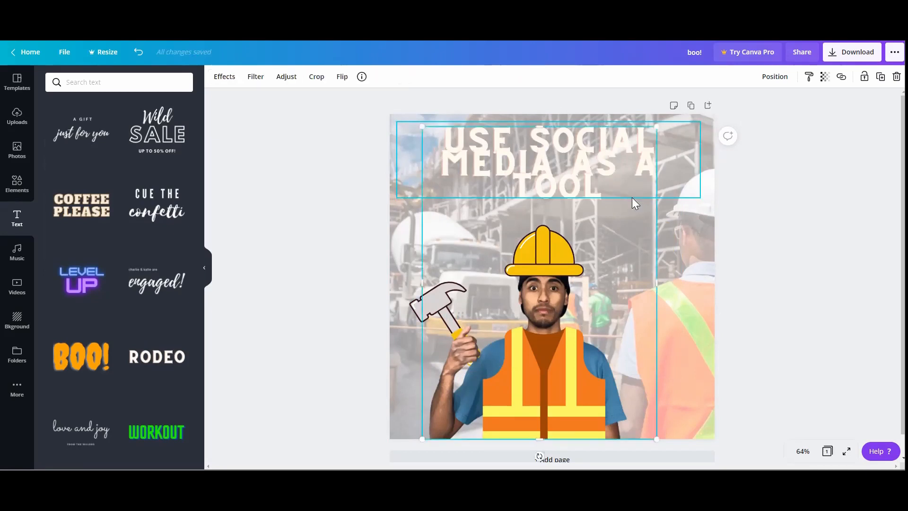
key("Delete")
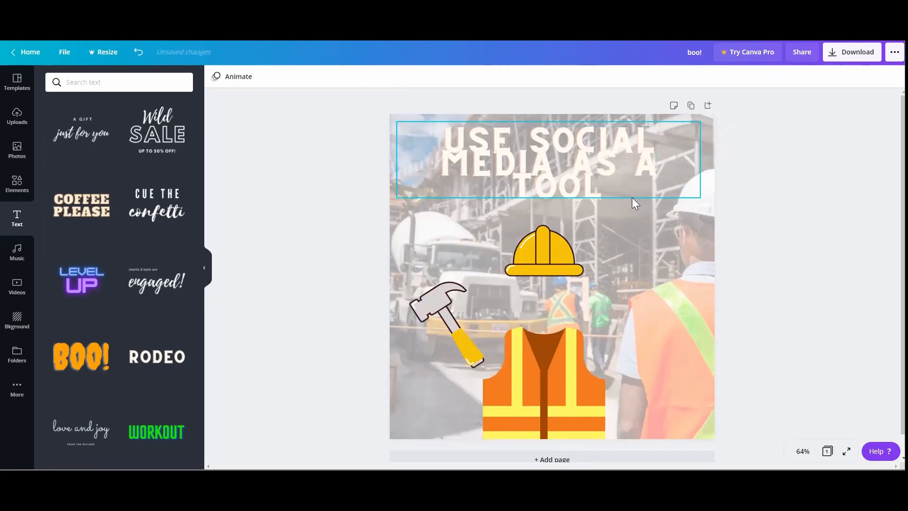
key("ctrl+z")
left_click(664, 143)
key("Delete")
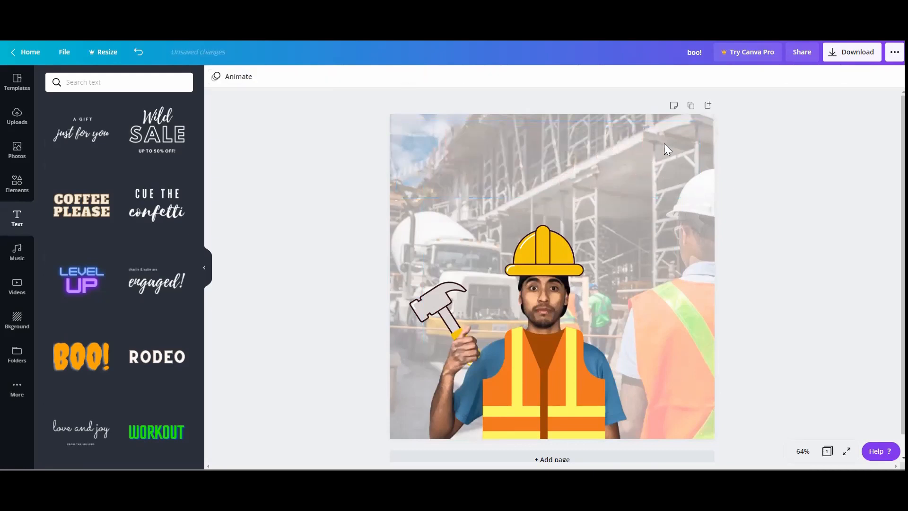
Add the "cold, smooth & tasty." text style and replace its main wording with "Use social media as a tool"
scroll(128, 274, "down", 5)
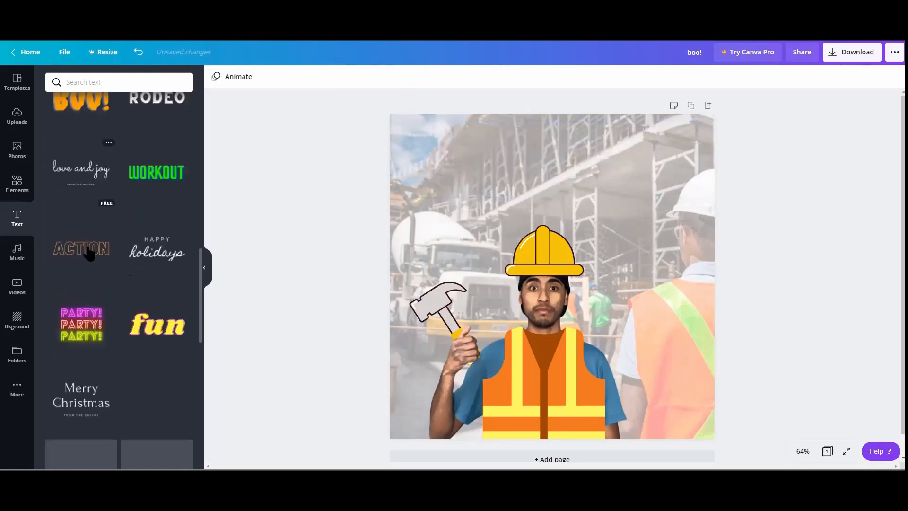
scroll(95, 253, "down", 3)
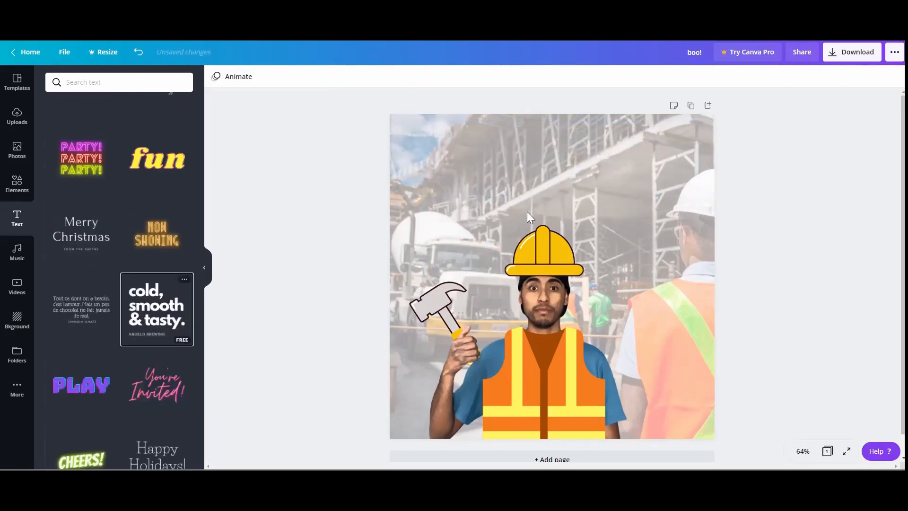
left_click_drag(527, 211, 518, 214)
double_click(539, 265)
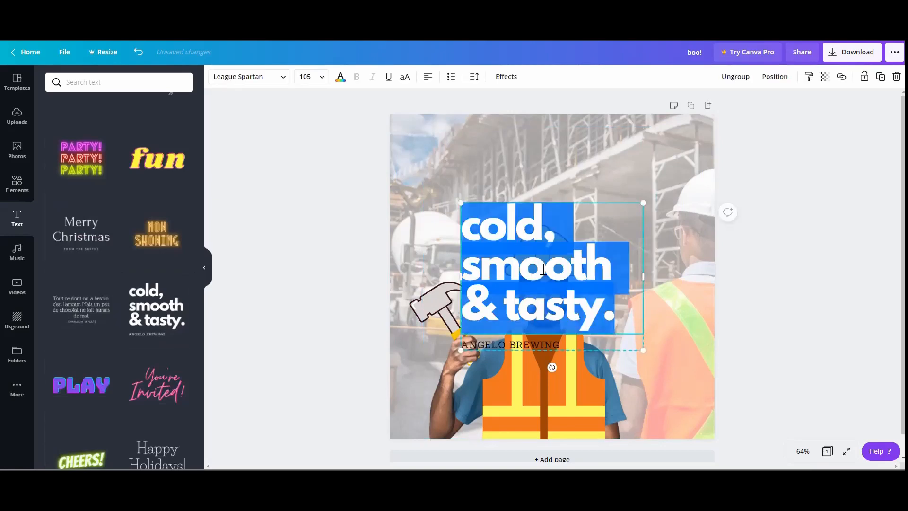
type("Use sp")
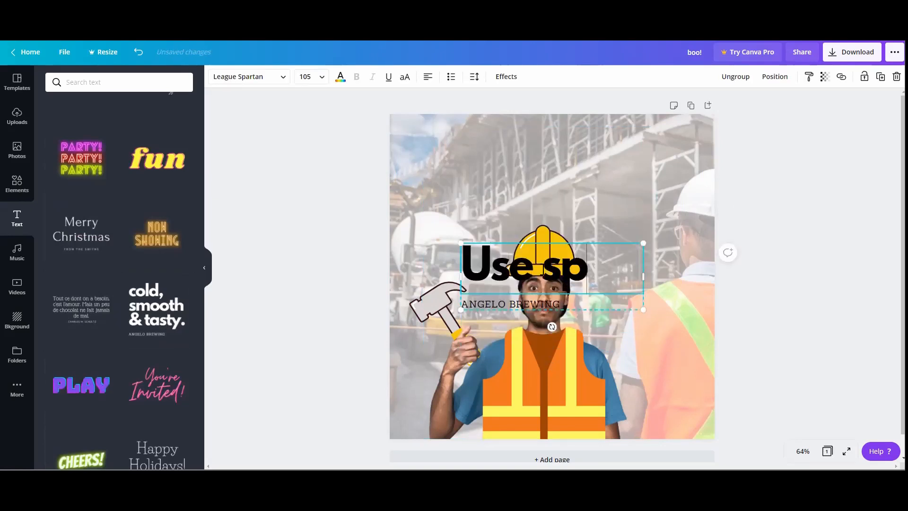
key("BackSpace")
type("ocial med")
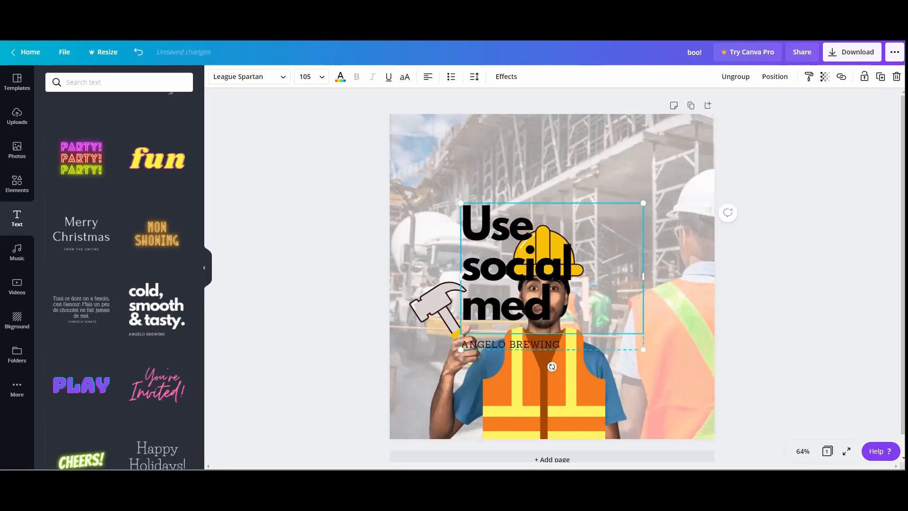
type("ia as a tool")
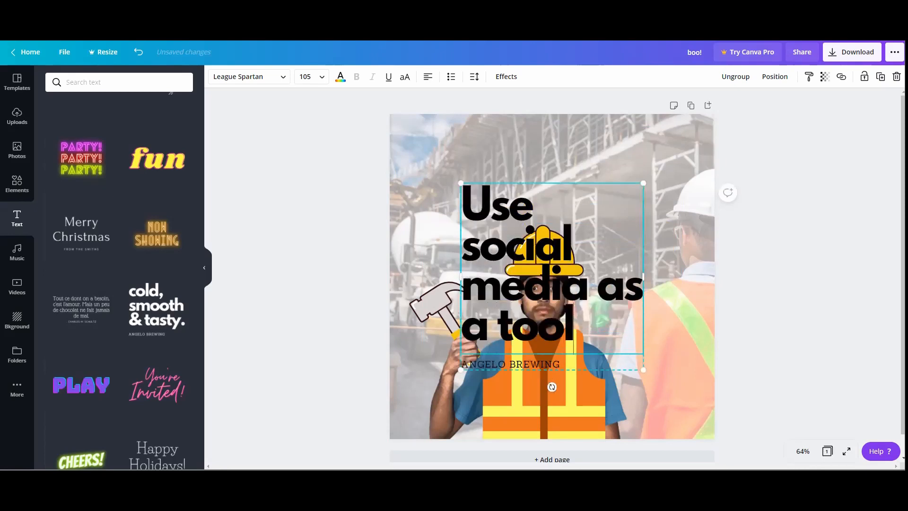
Fit the headline into the page's upper-left corner at font size 94.8 and about 566 wide, without its subtitle line
left_click_drag(615, 294, 546, 224)
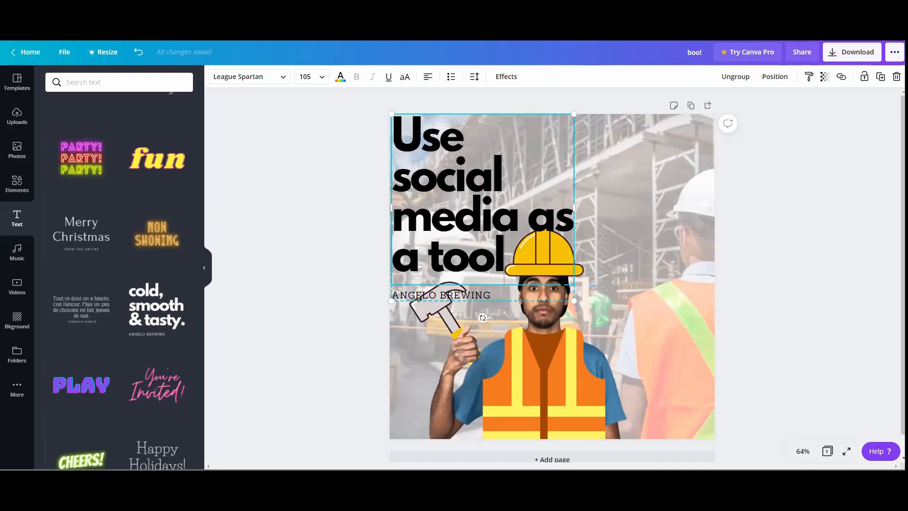
left_click_drag(574, 300, 557, 283)
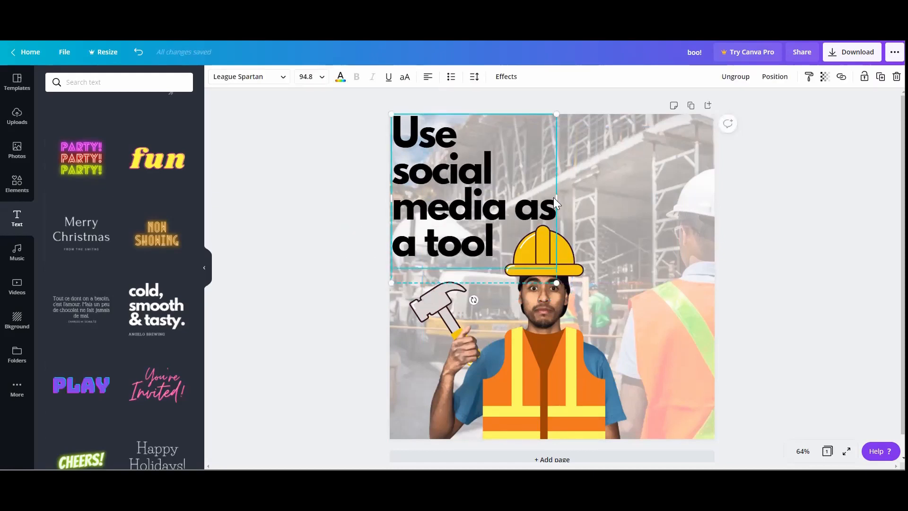
left_click_drag(553, 197, 561, 175)
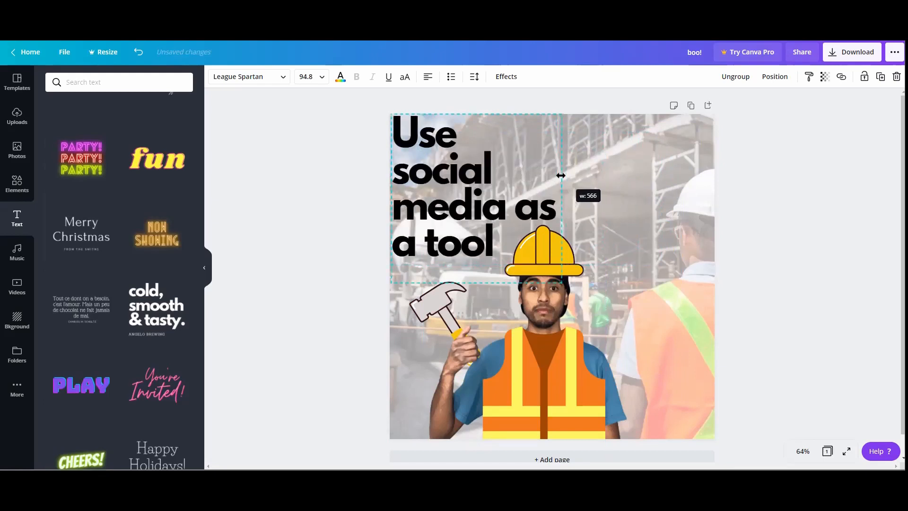
left_click(741, 208)
Search the text styles for "work"
left_click(113, 89)
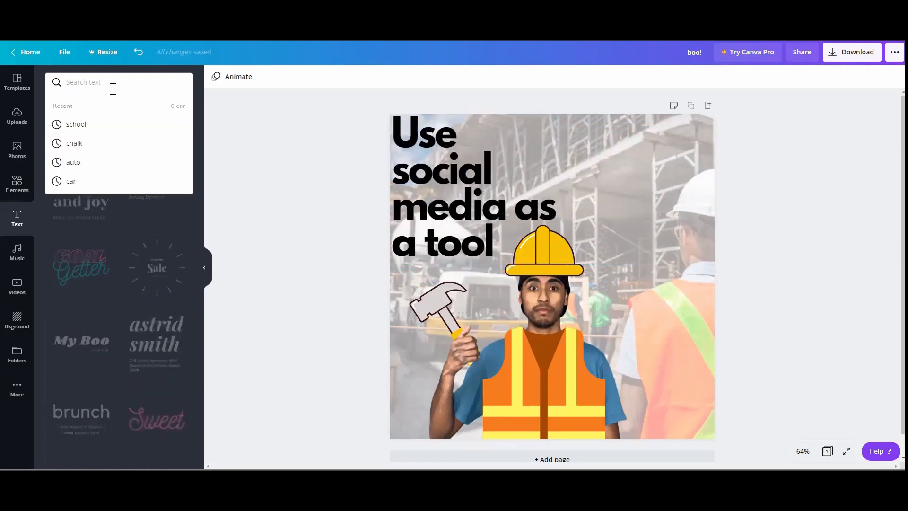
type("work")
key("Return")
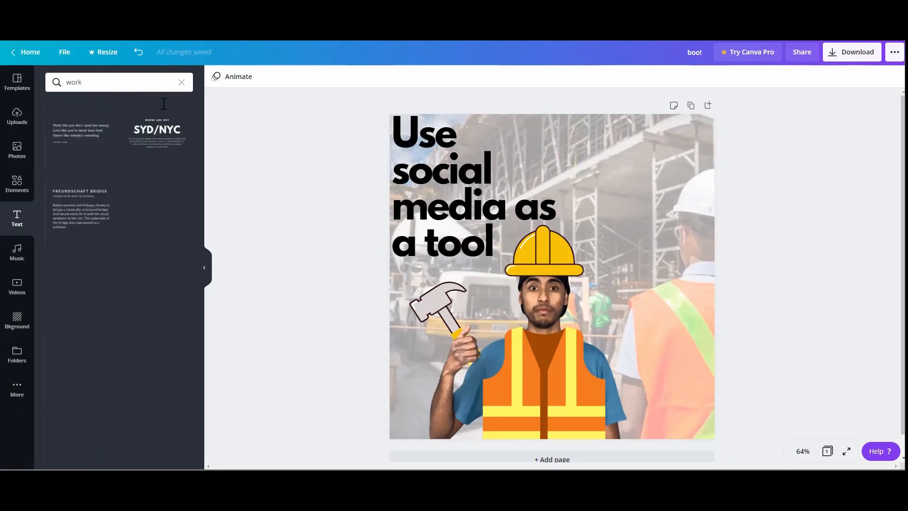
Open the font choices for the "Use social media as a tool" headline and browse the popular fonts
left_click(422, 223)
left_click(269, 79)
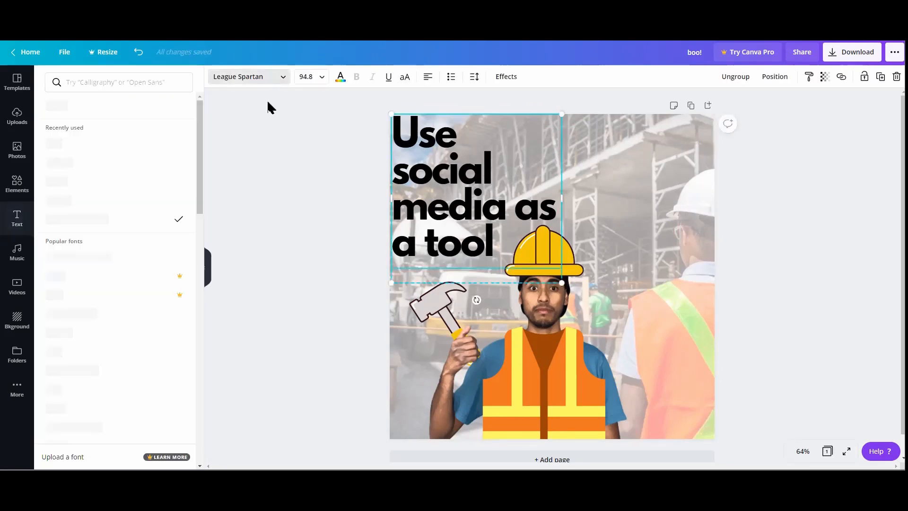
scroll(137, 194, "down", 3)
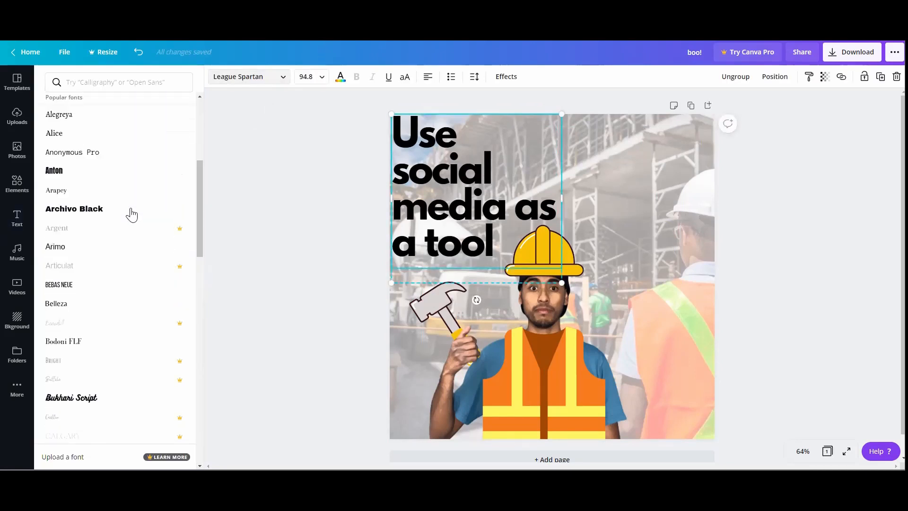
scroll(132, 215, "down", 15)
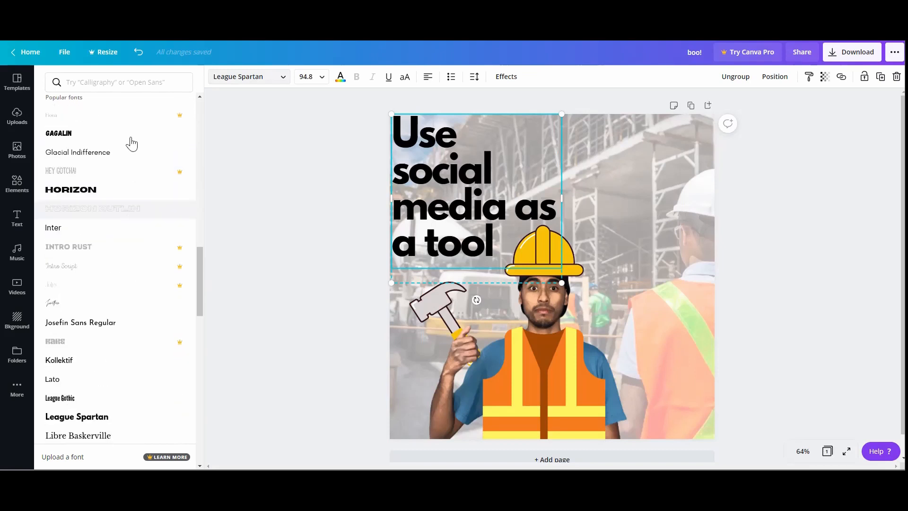
left_click(120, 83)
type("c")
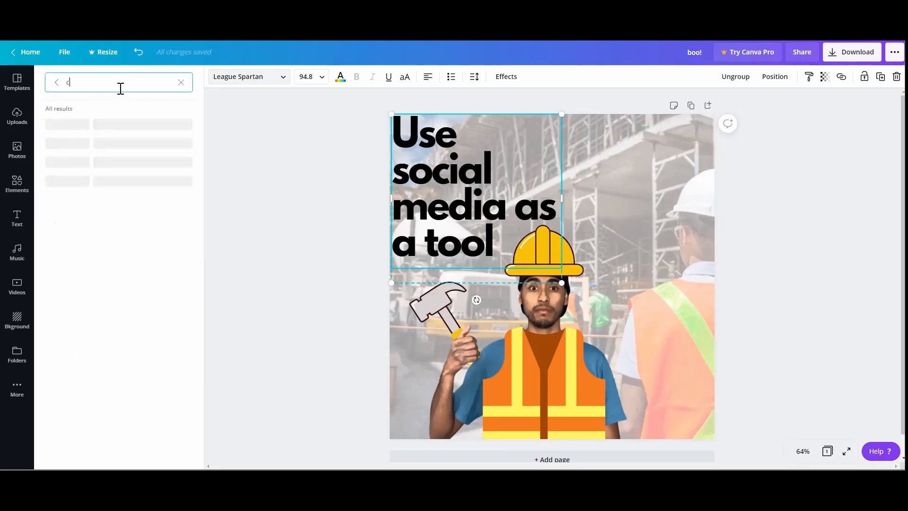
type("onstruc")
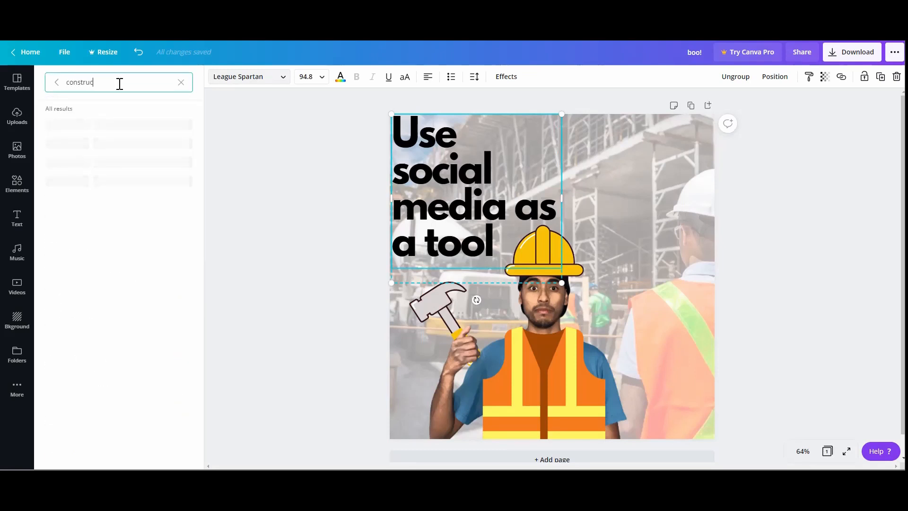
key("BackSpace")
key("BackSpace")
key("BackSpace")
key("BackSpace")
key("BackSpace")
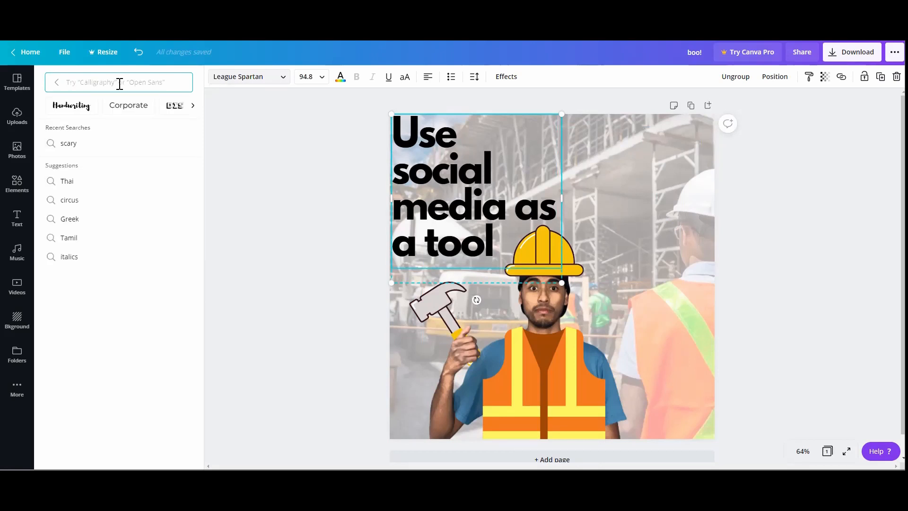
Filter the headline's font choices to the Display category and look through the fonts
left_click(193, 105)
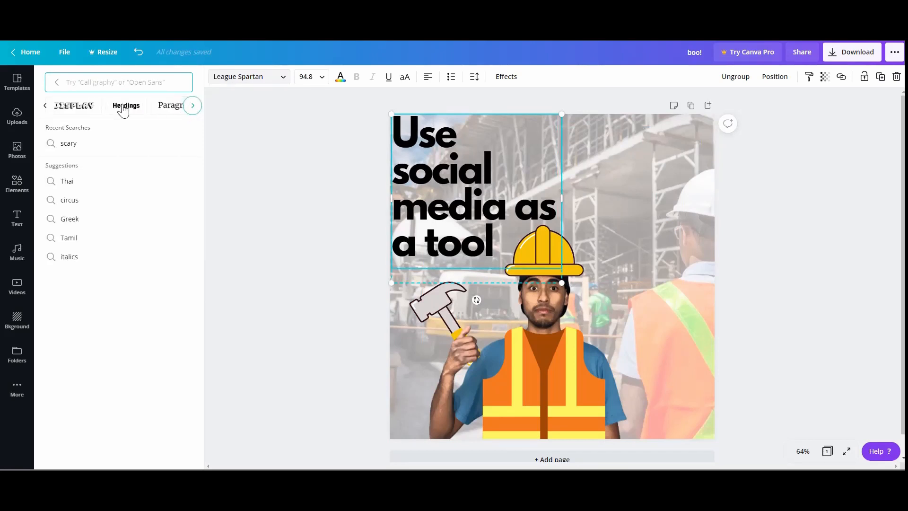
left_click(66, 107)
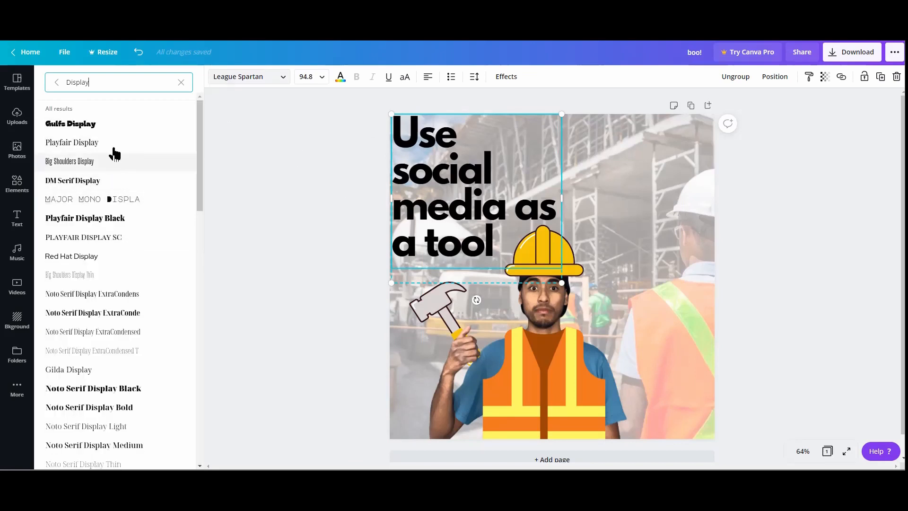
scroll(122, 200, "down", 7)
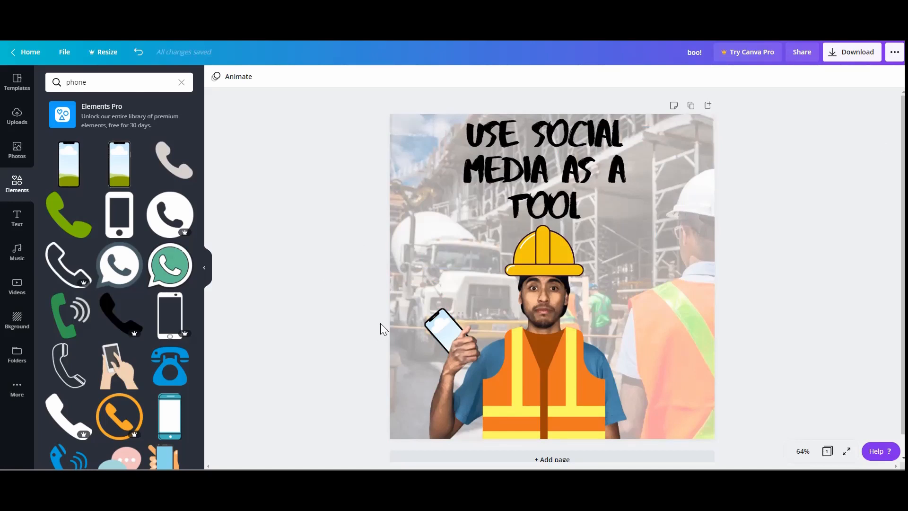
Move the headline slightly down, snapping its box to the page's top edge and keeping it centred above the hard hat
left_click_drag(583, 178, 581, 178)
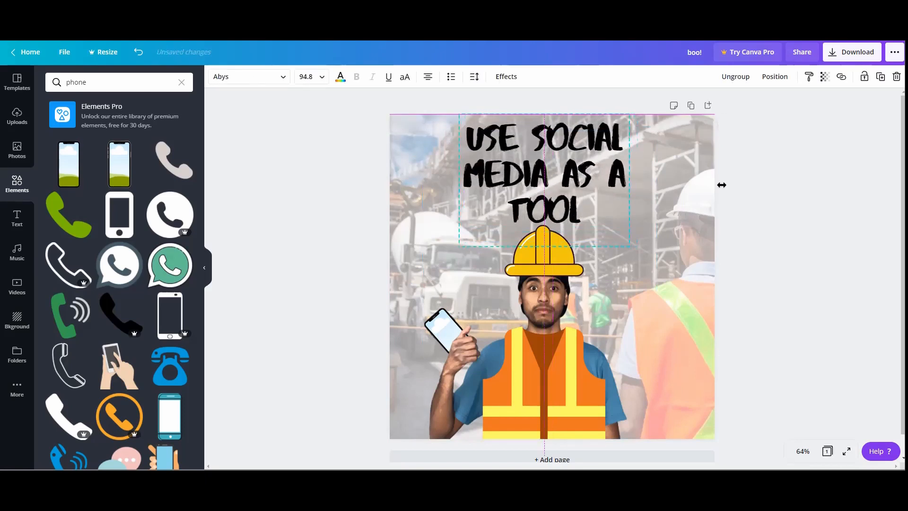
left_click(794, 176)
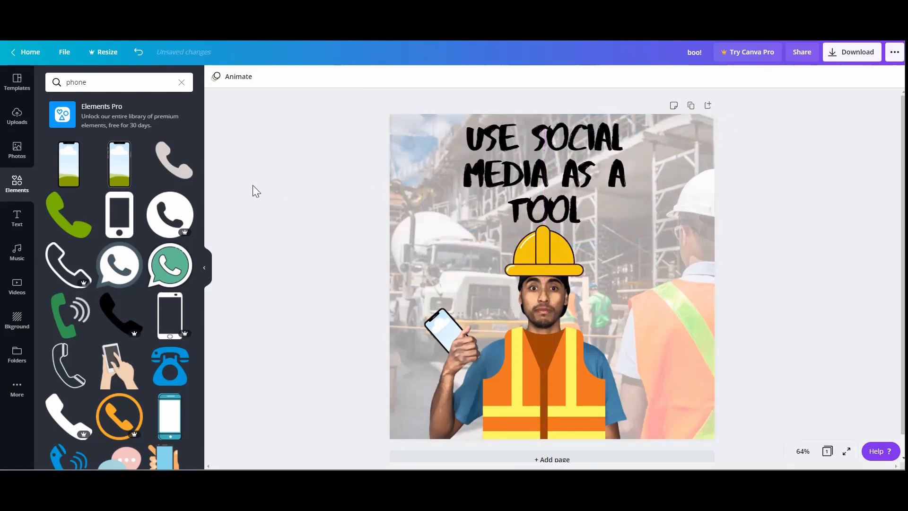